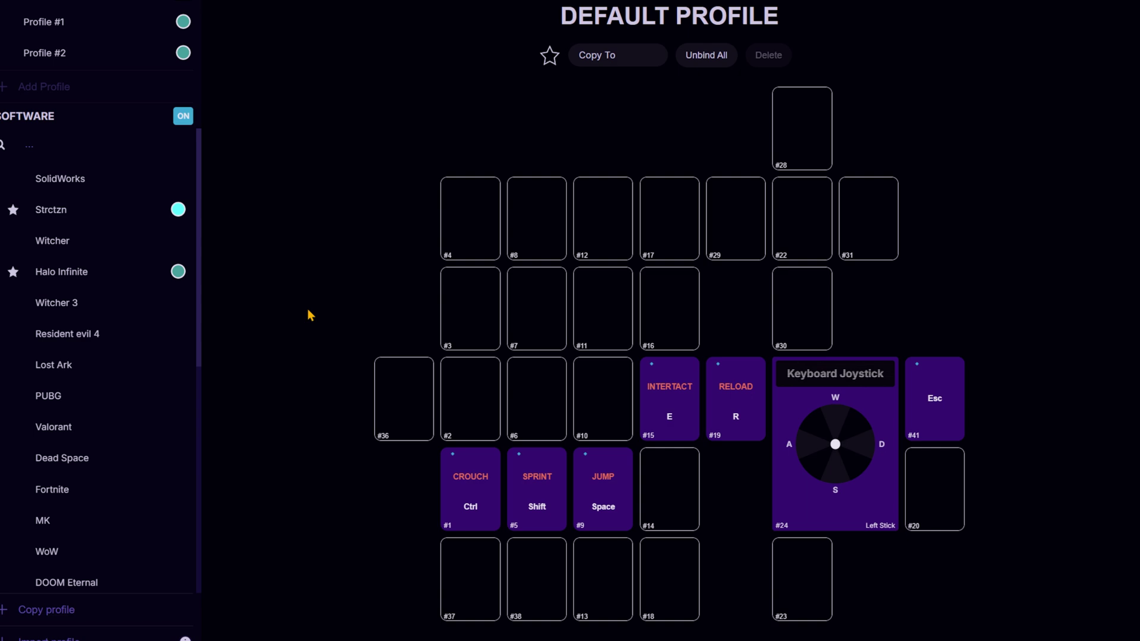
Bind Default Profile key #7 as a keyboard input sending the F keystroke
{"action": "left_click", "coordinate": [533, 316]}
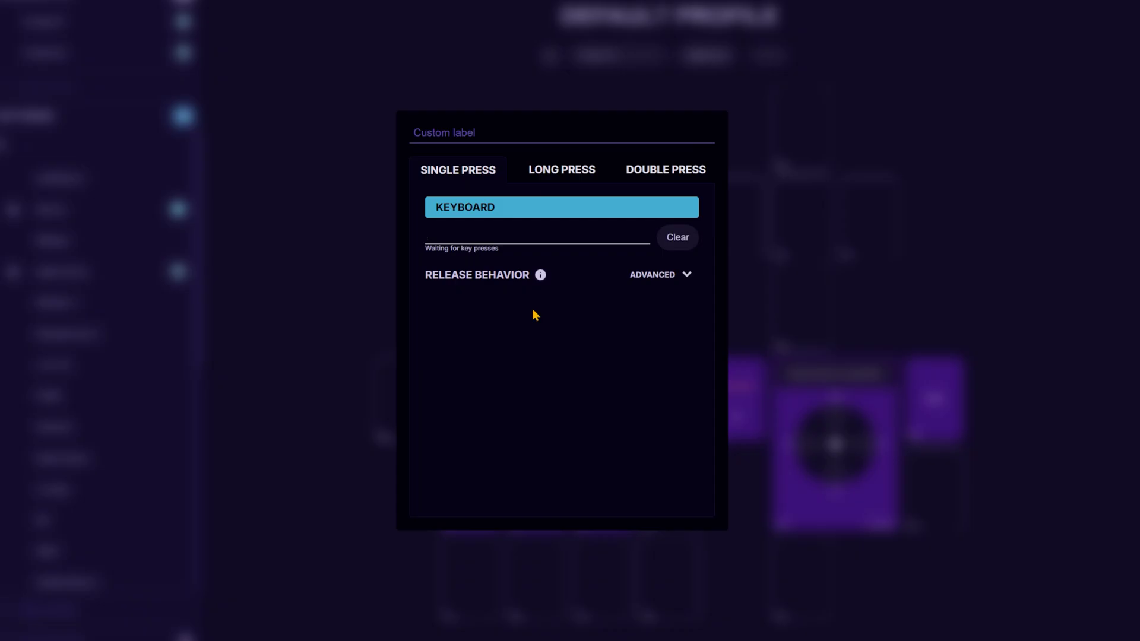
{"action": "left_click", "coordinate": [502, 211]}
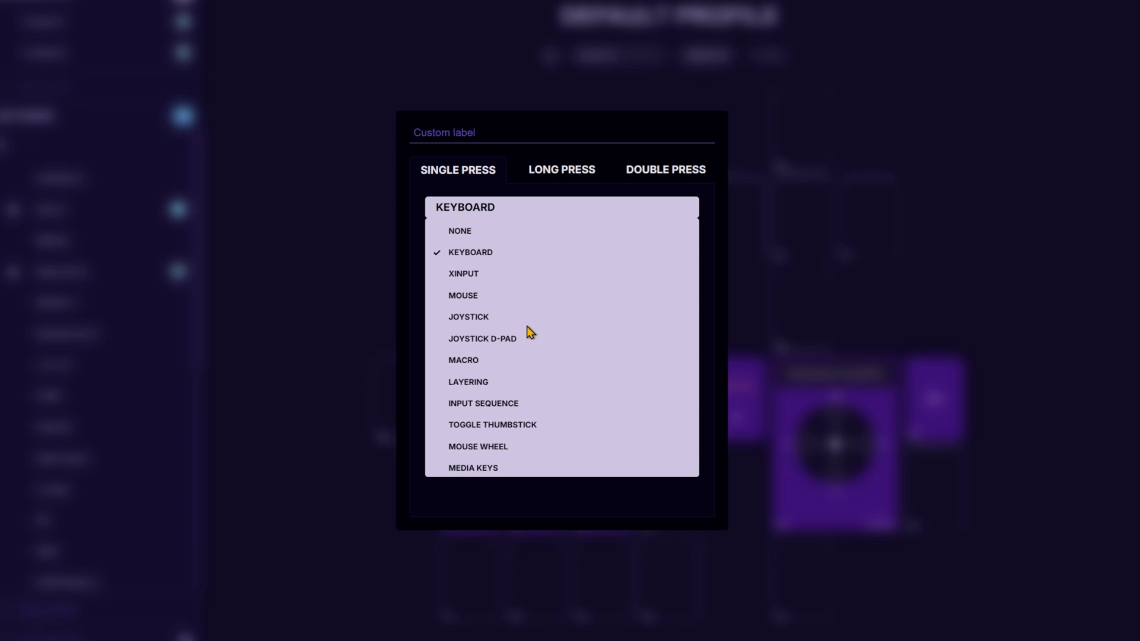
{"action": "left_click", "coordinate": [518, 259]}
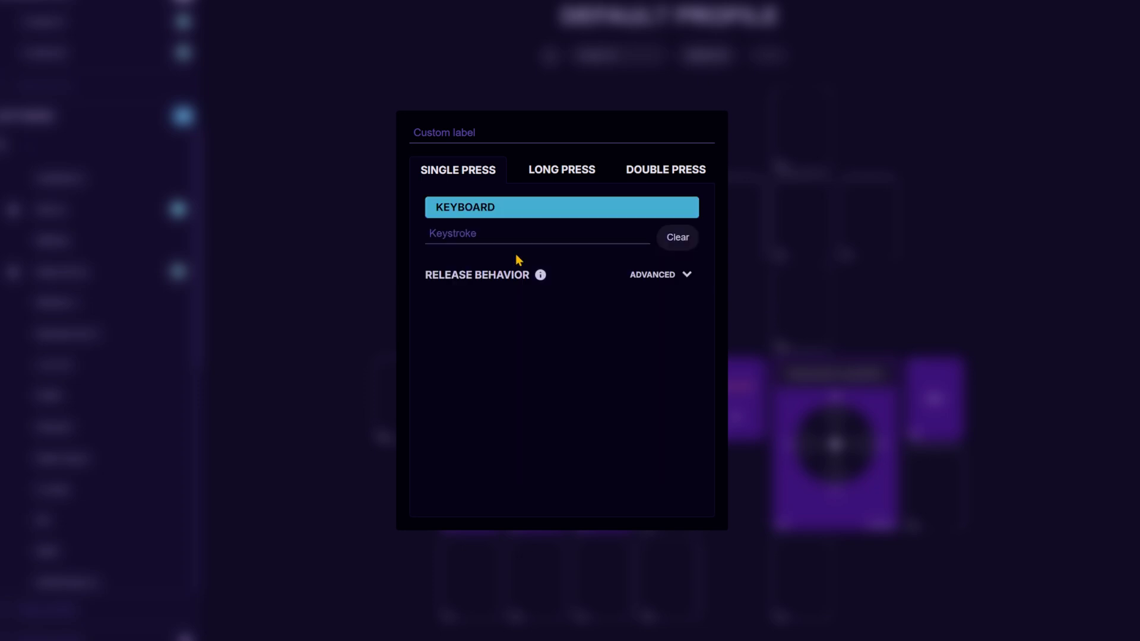
{"action": "left_click", "coordinate": [506, 239]}
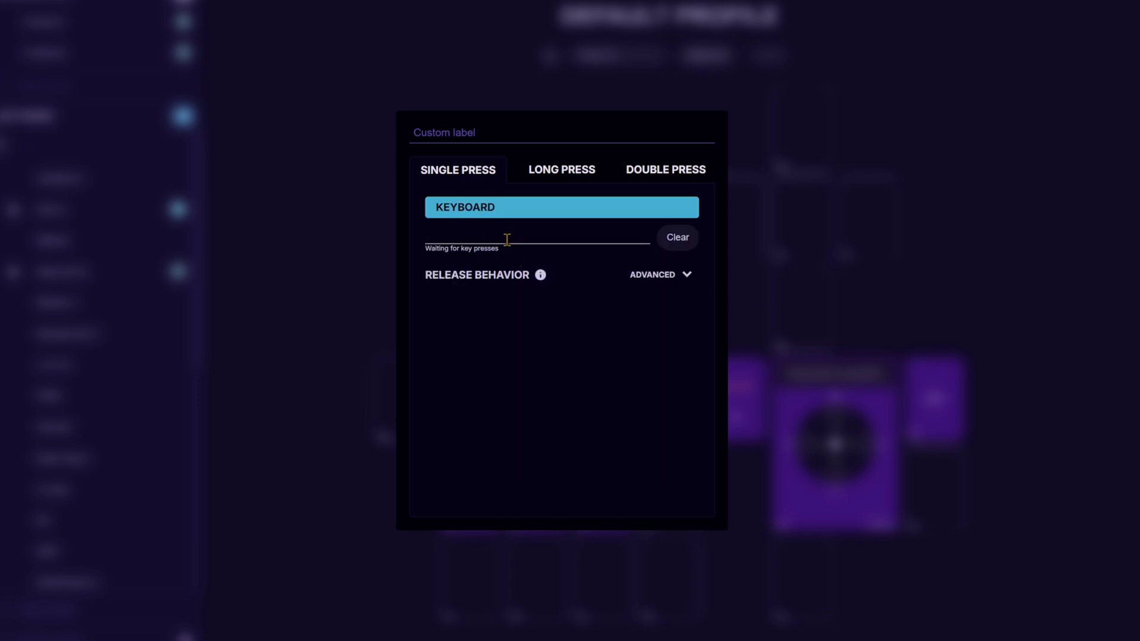
{"action": "key", "text": "f"}
{"action": "left_click", "coordinate": [313, 271]}
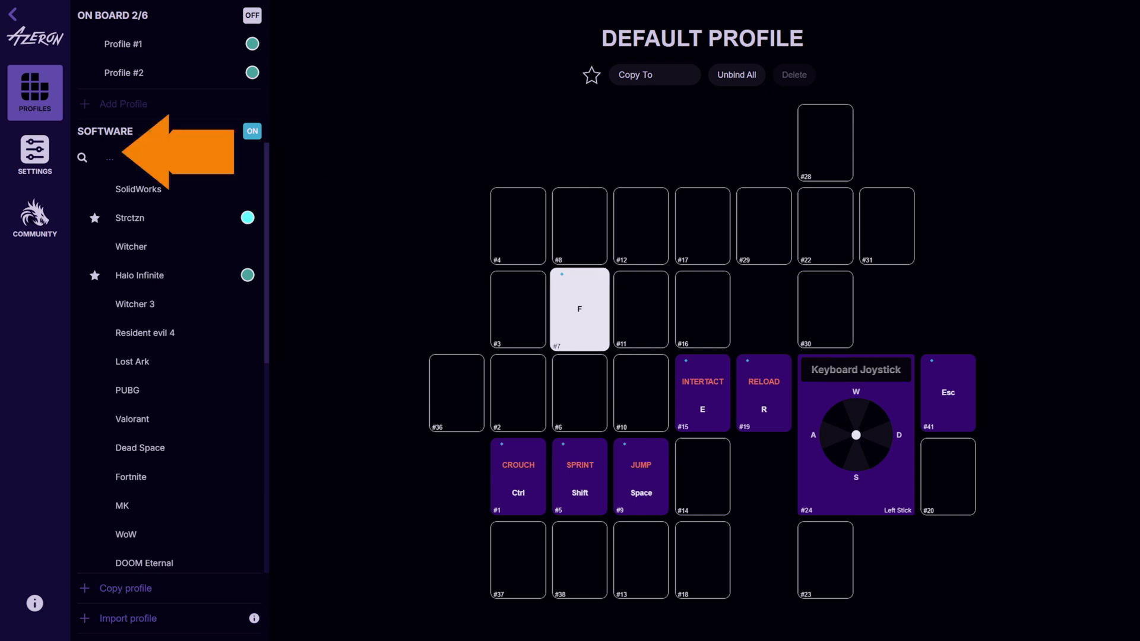
{"action": "left_click", "coordinate": [45, 155]}
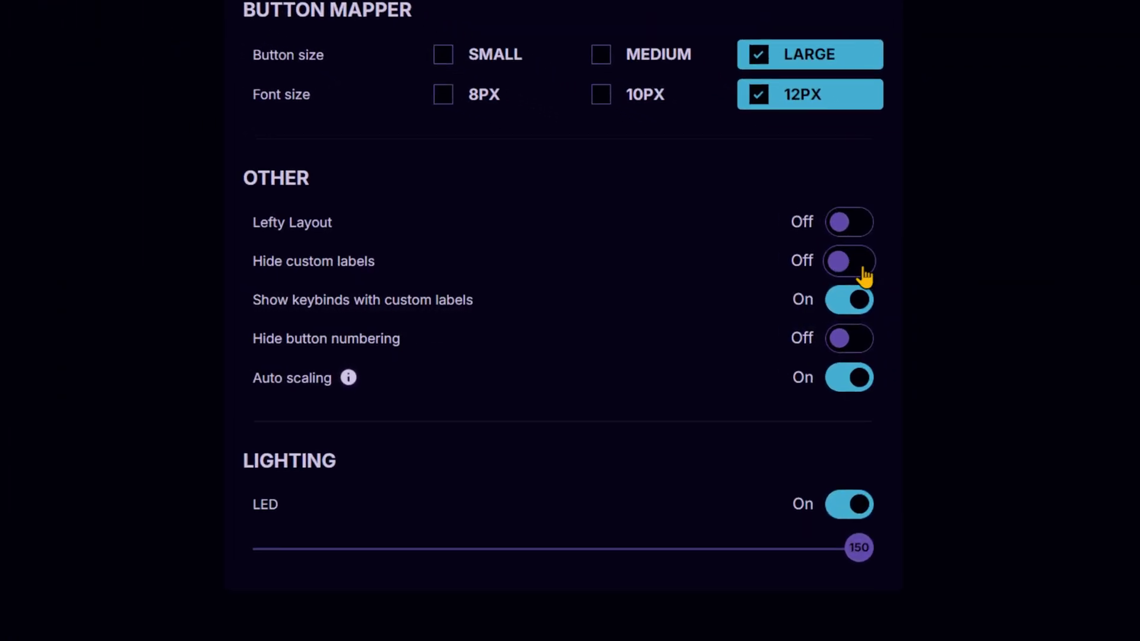
{"action": "left_click", "coordinate": [864, 275]}
{"action": "left_click", "coordinate": [866, 273]}
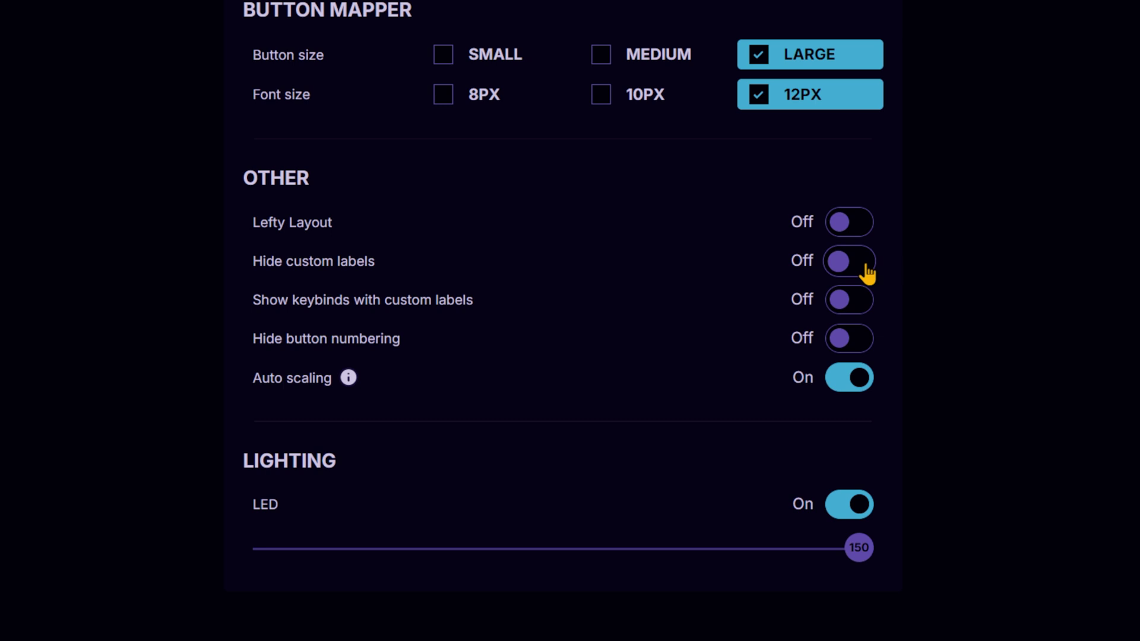
{"action": "left_click", "coordinate": [854, 304]}
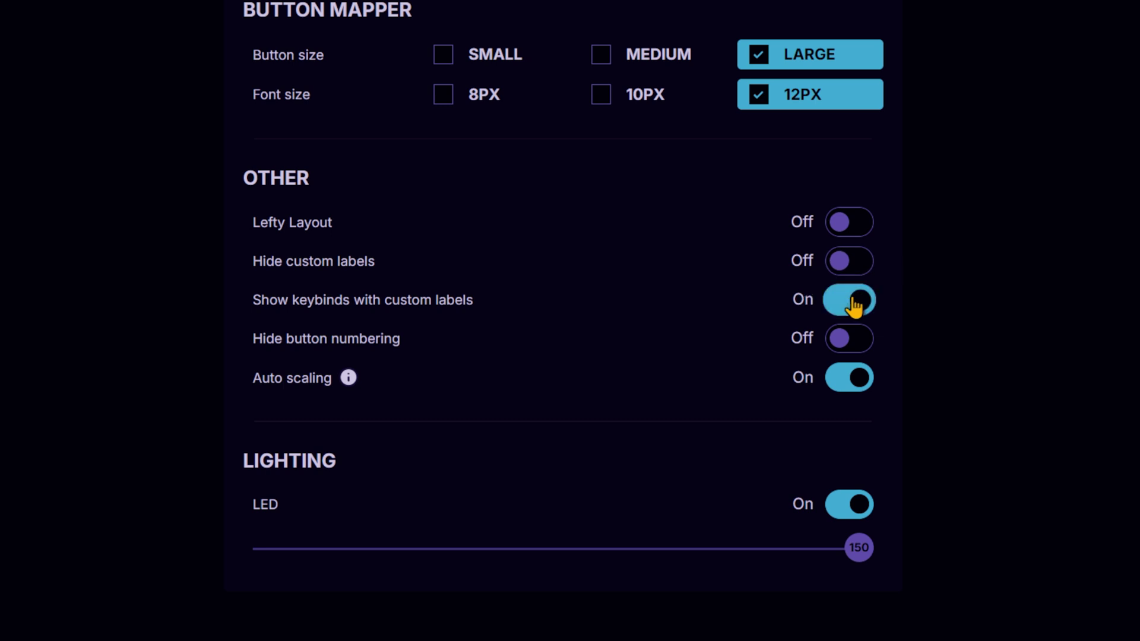
{"action": "left_click", "coordinate": [26, 105]}
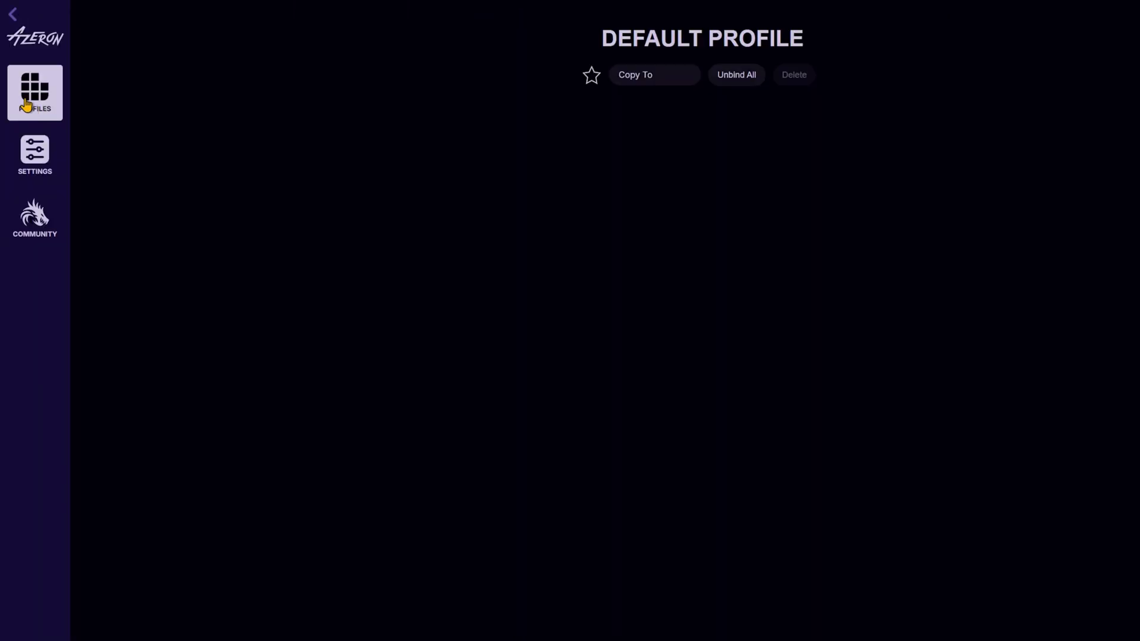
Give key #7 the custom label FLASHLIGHT while keeping its F keystroke
{"action": "left_click", "coordinate": [564, 305]}
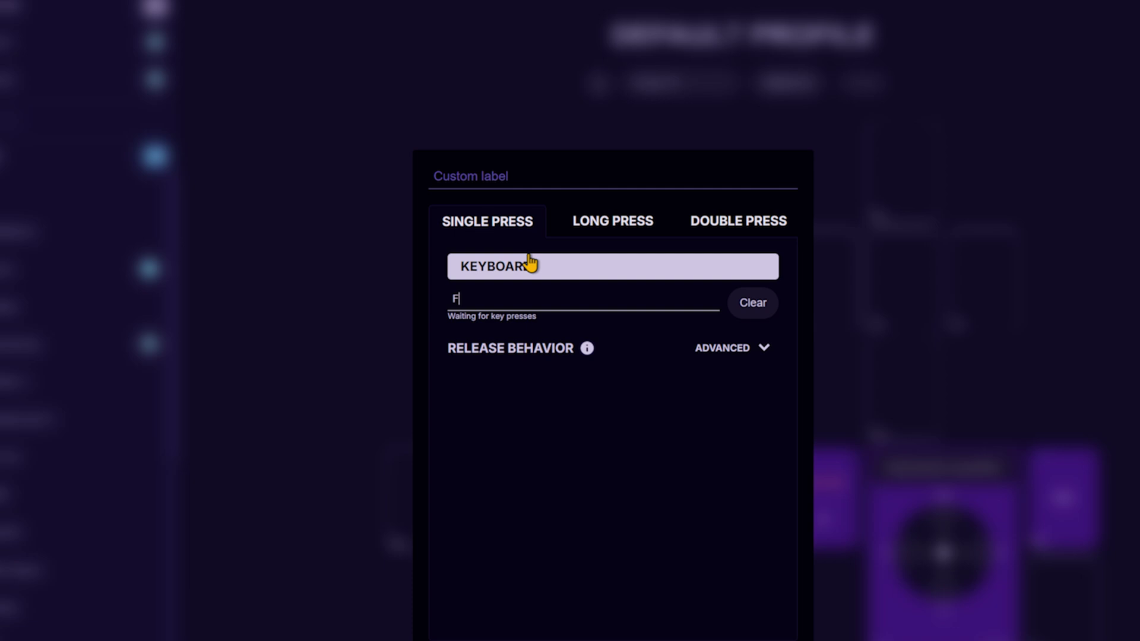
{"action": "left_click", "coordinate": [445, 190]}
{"action": "type", "text": "FLASHLIGHT"}
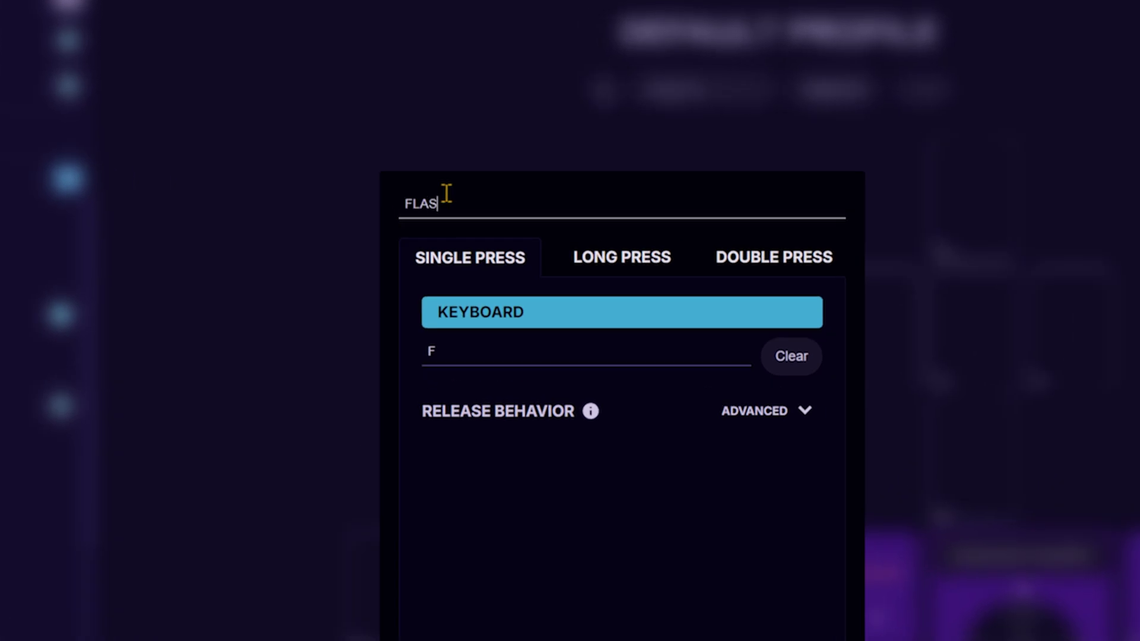
{"action": "left_click", "coordinate": [248, 424]}
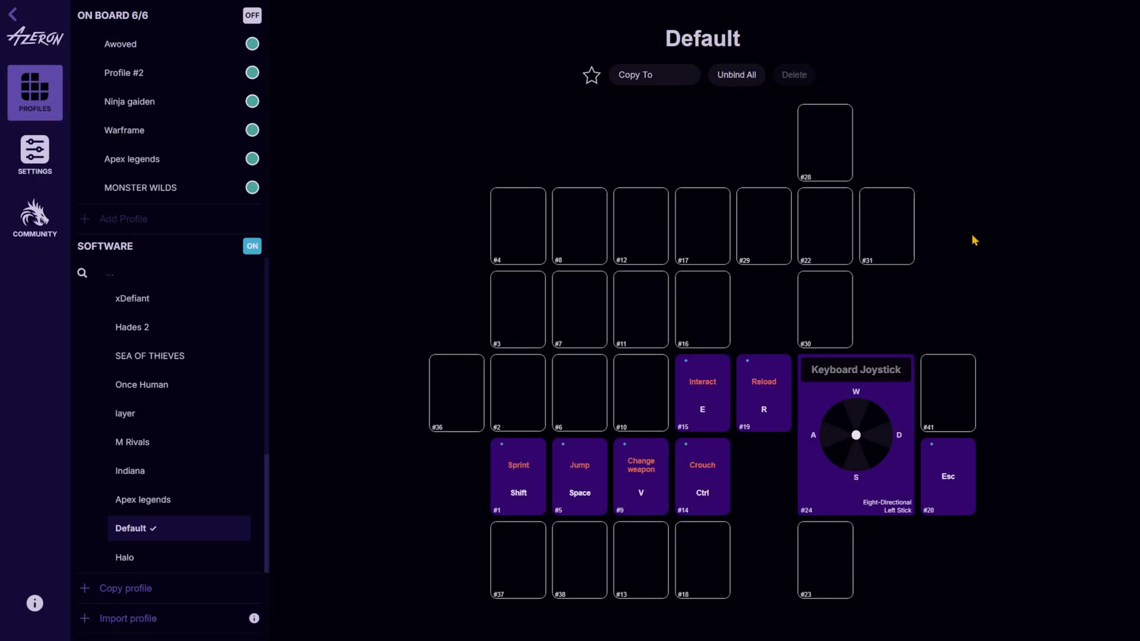
{"action": "key", "text": "ctrl"}
{"action": "key", "text": "v"}
{"action": "key", "text": "ctrl"}
{"action": "key", "text": "space"}
{"action": "key", "text": "space"}
{"action": "key", "text": "shift"}
{"action": "key", "text": "shift"}
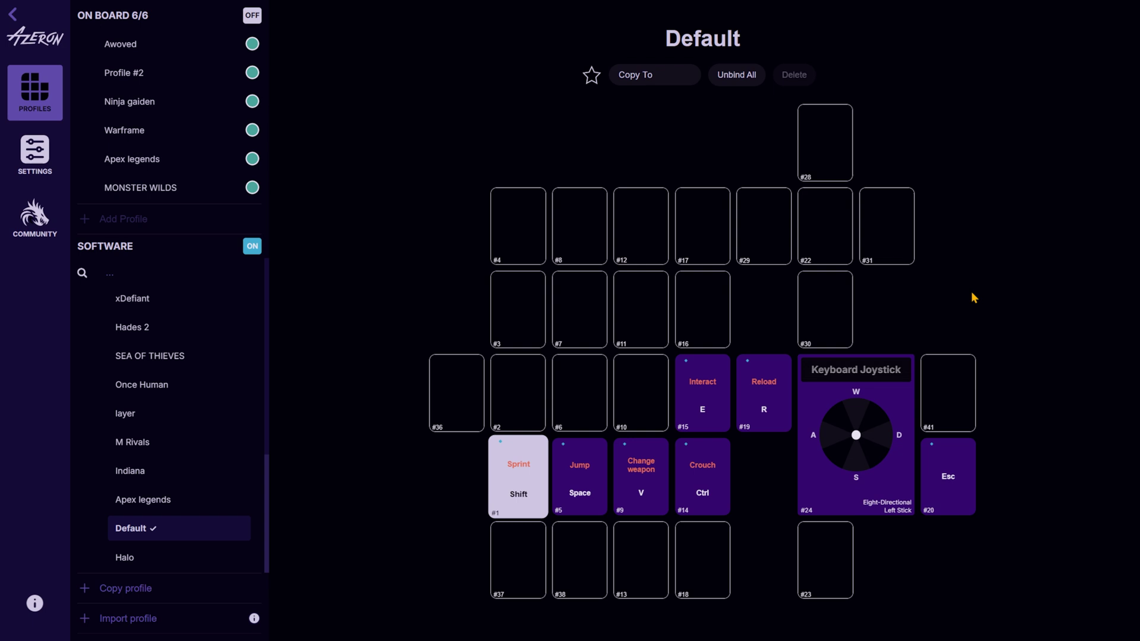
{"action": "key", "text": "ctrl"}
{"action": "key", "text": "space"}
{"action": "key", "text": "r"}
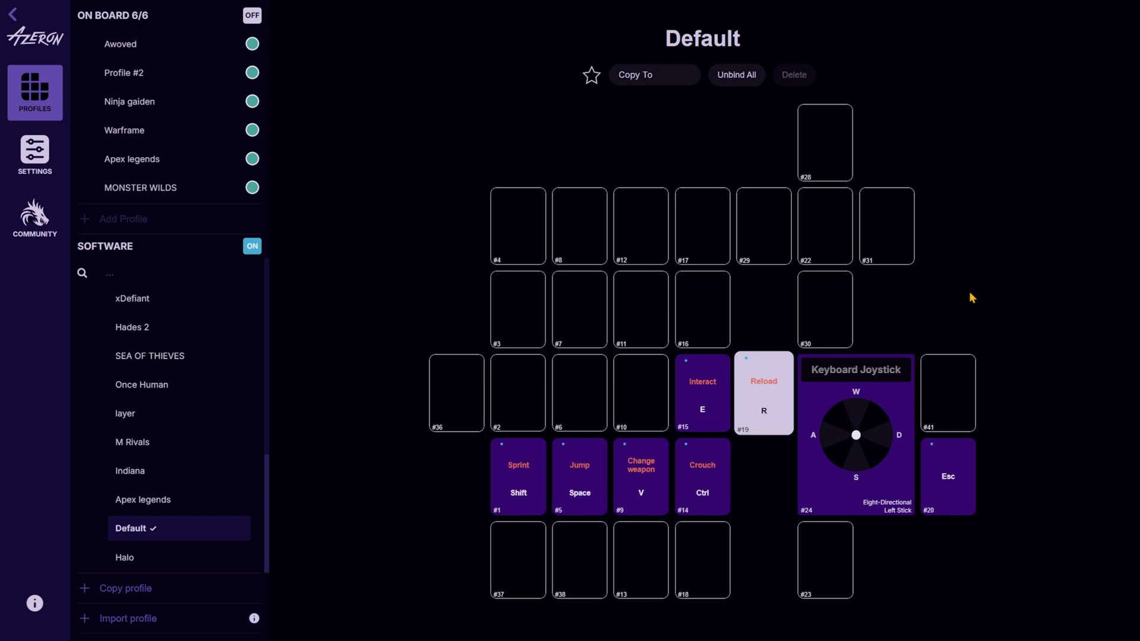
{"action": "key", "text": "e"}
{"action": "key", "text": "e"}
{"action": "key", "text": "ctrl"}
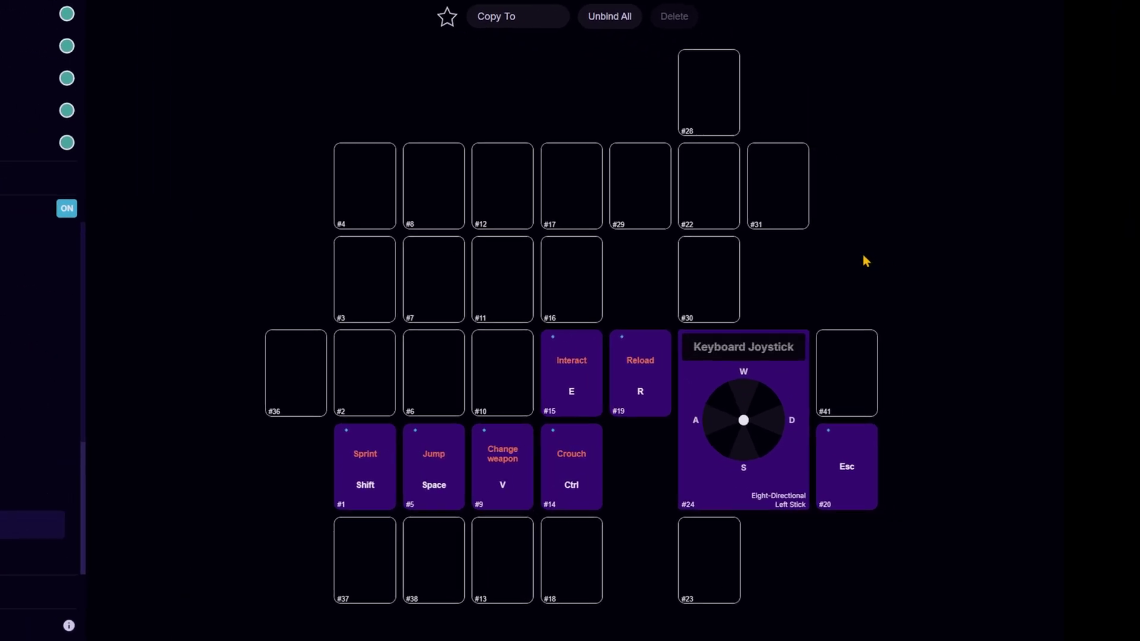
{"action": "key", "text": "shift"}
{"action": "key", "text": "shift"}
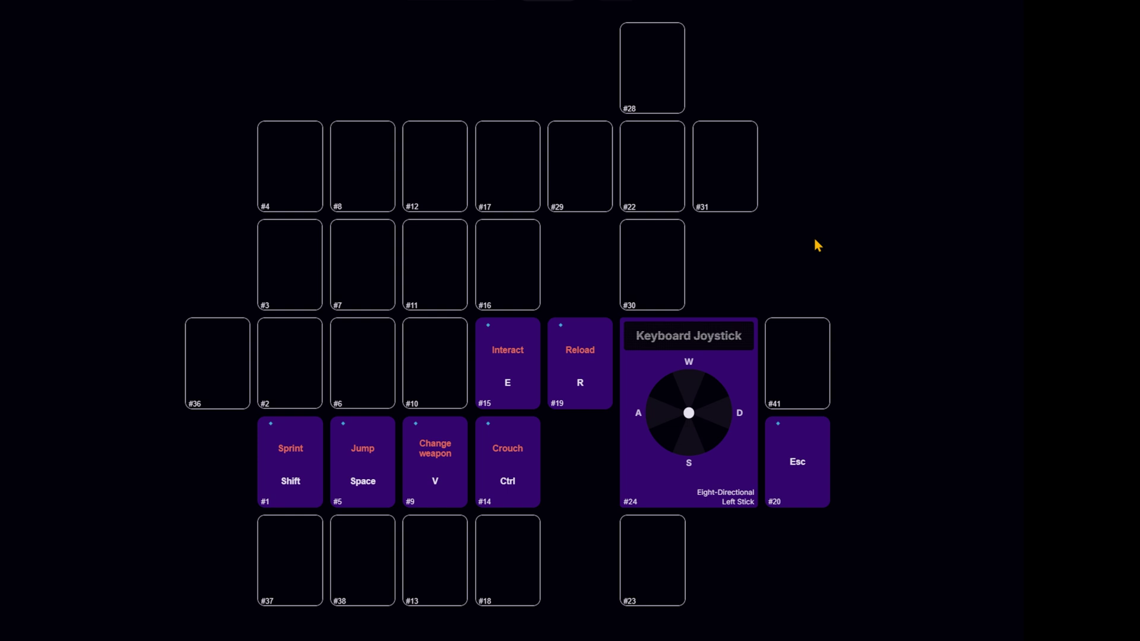
{"action": "key", "text": "ctrl"}
{"action": "key", "text": "shift"}
{"action": "key", "text": "ctrl"}
{"action": "key", "text": "shift"}
{"action": "key", "text": "ctrl"}
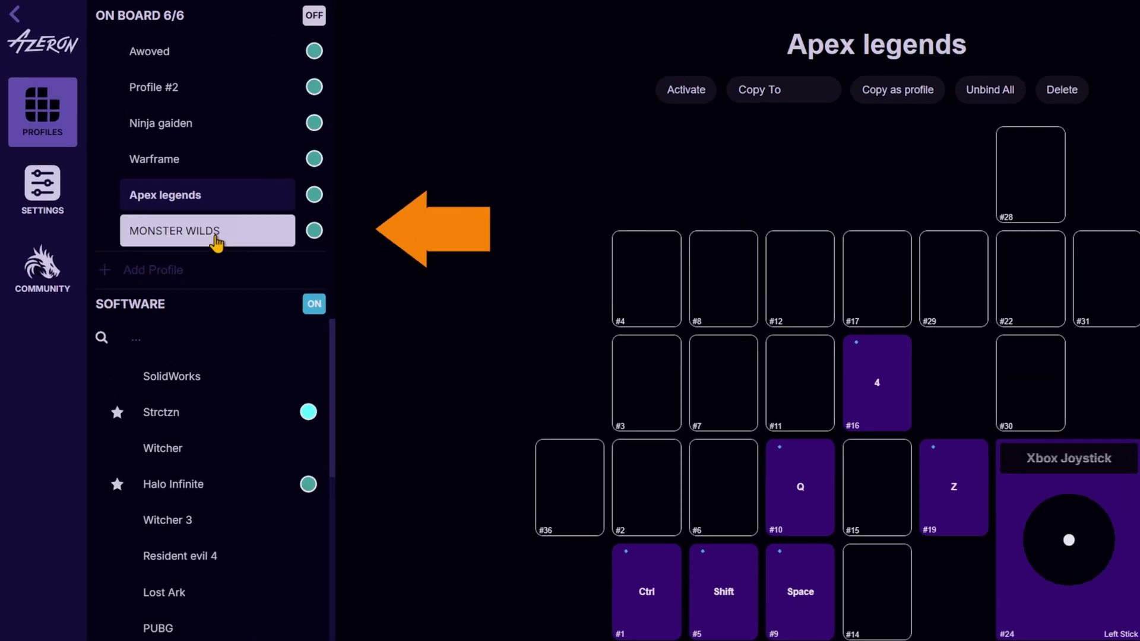
Open the software copy of the MONSTER WILDS profile
{"action": "left_click", "coordinate": [216, 240]}
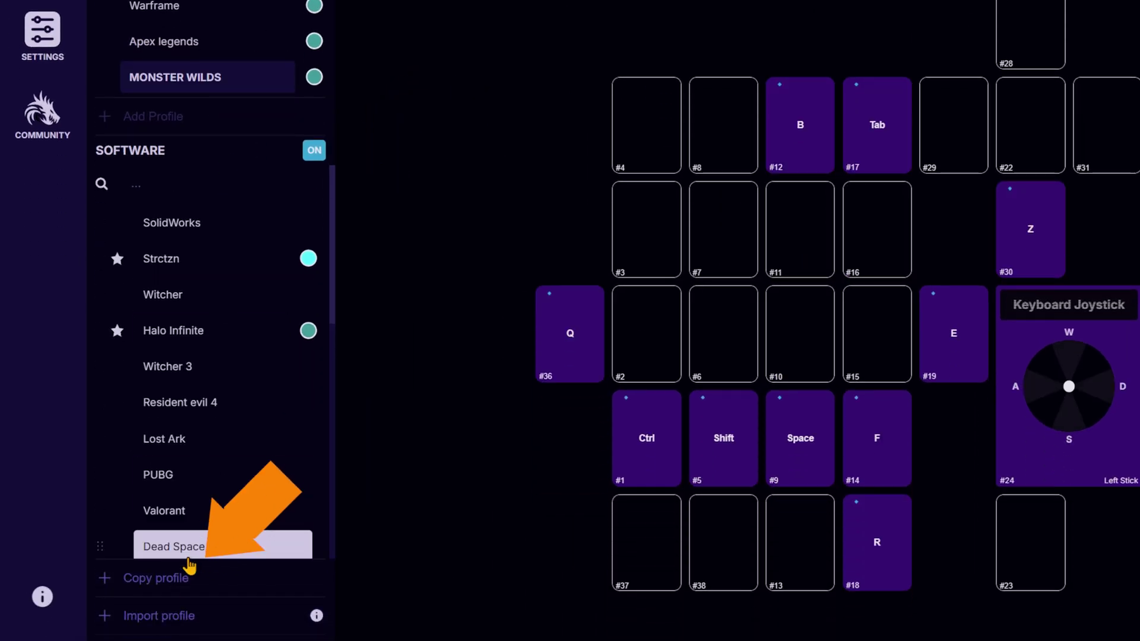
{"action": "scroll", "coordinate": [178, 499], "scroll_direction": "down", "scroll_amount": 8}
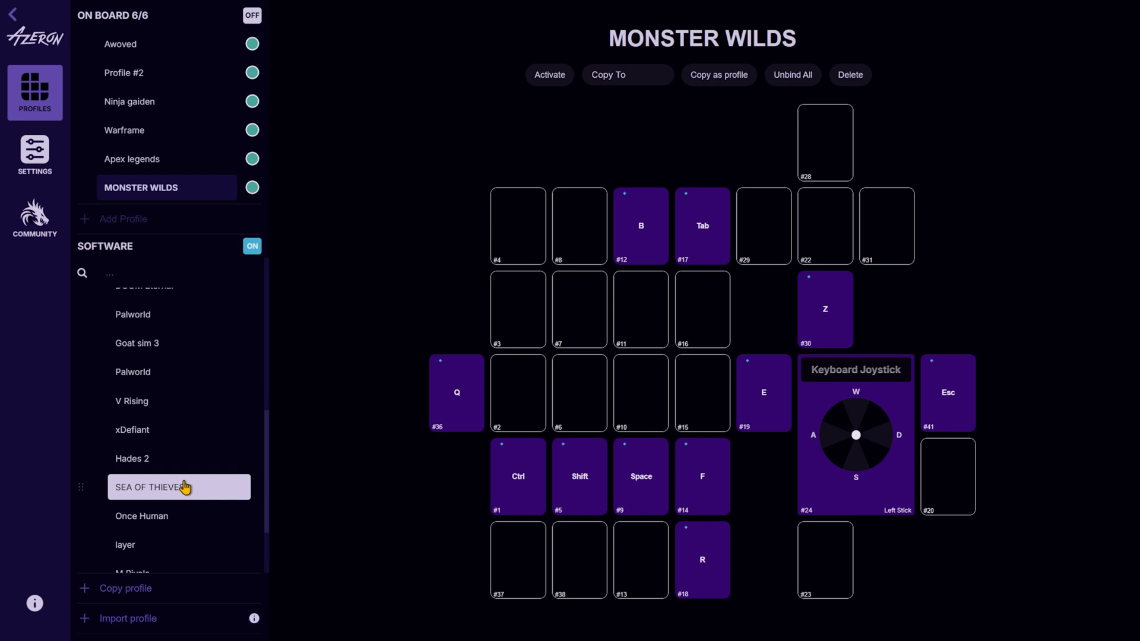
{"action": "left_click", "coordinate": [186, 561]}
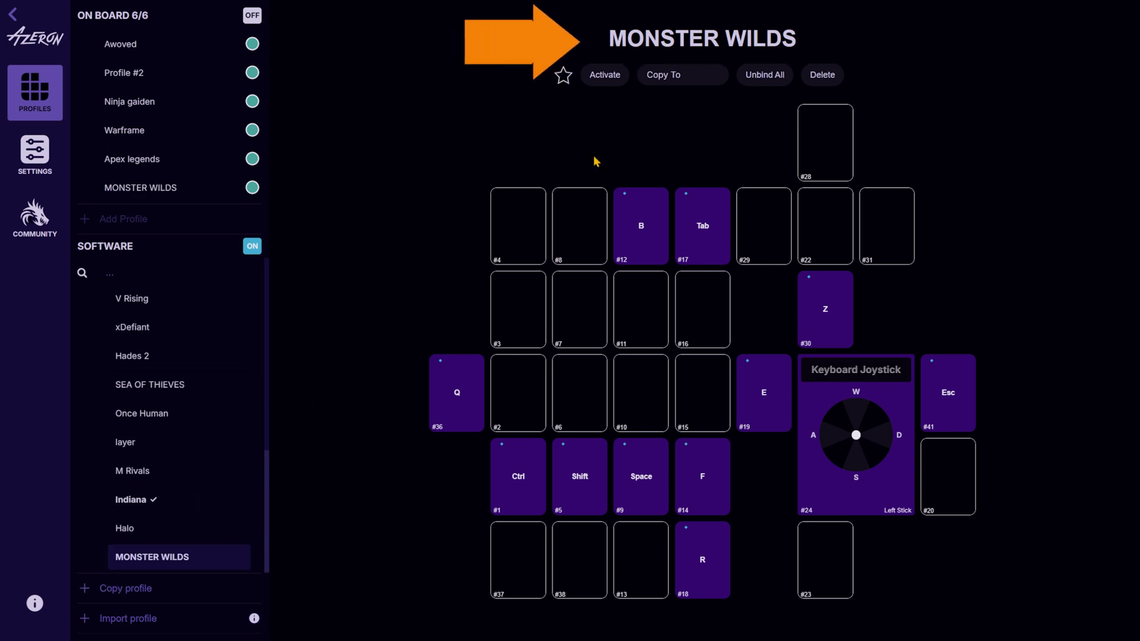
Rename the profile to WILDS, testing its Interact, Jump and Crouch binds along the way
{"action": "double_click", "coordinate": [677, 38]}
{"action": "key", "text": "ctrl+a"}
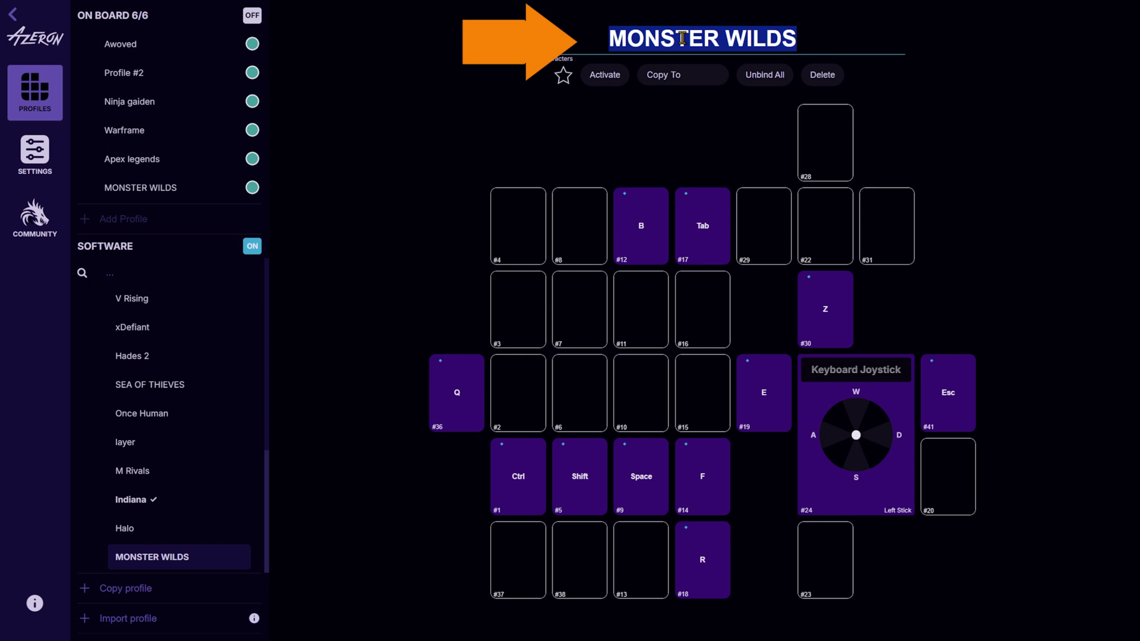
{"action": "type", "text": "DEFAULT PROFILE"}
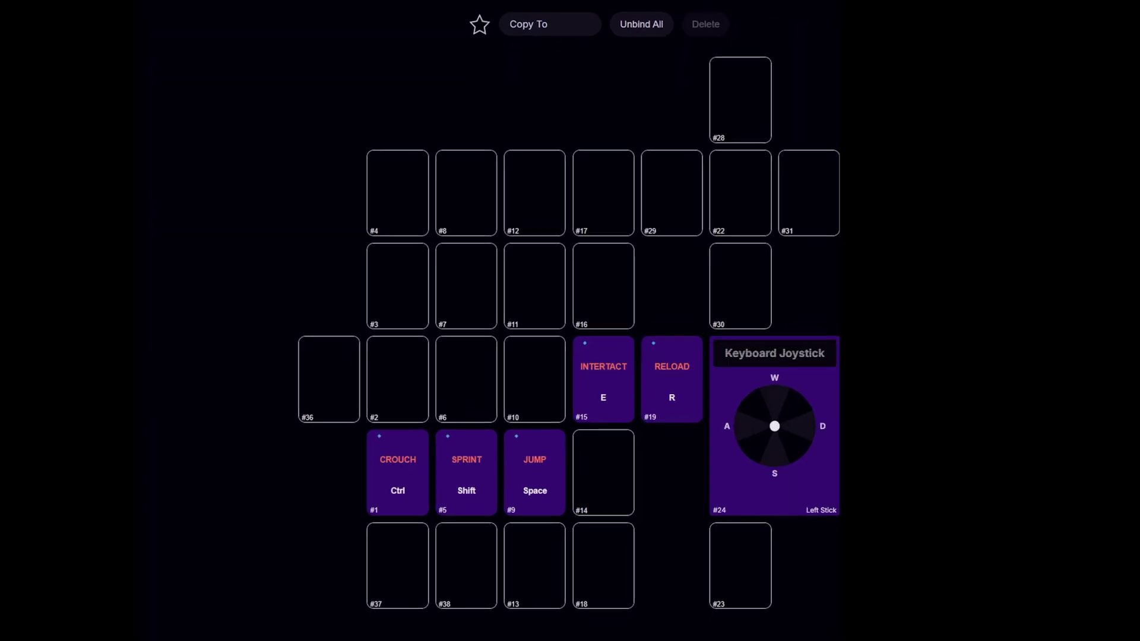
{"action": "key", "text": "e"}
{"action": "key", "text": "space"}
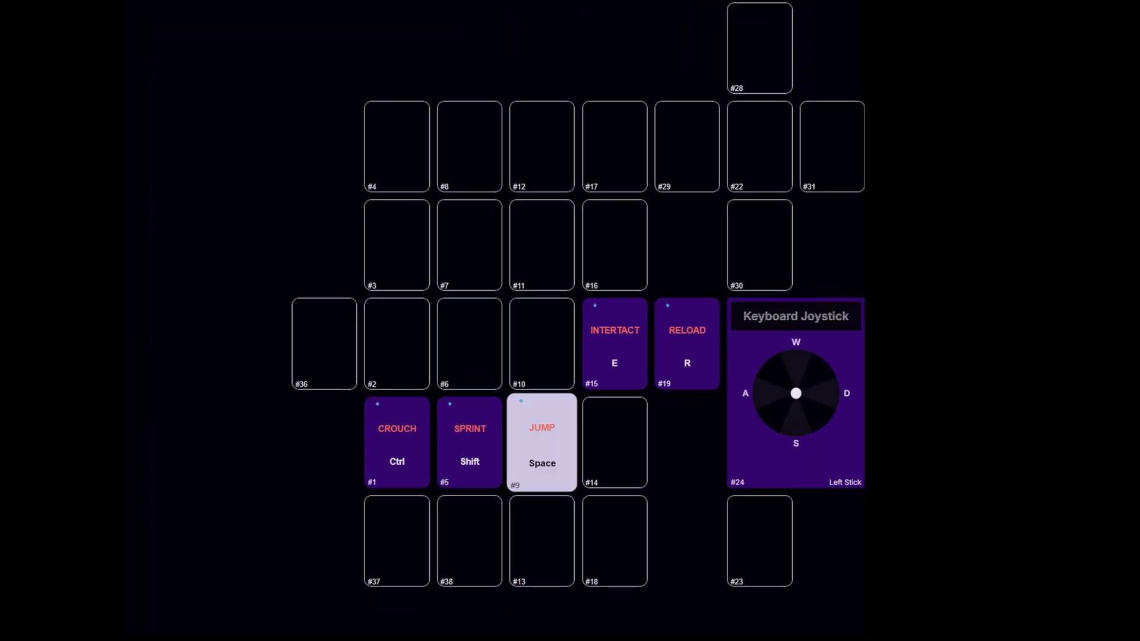
{"action": "key", "text": "ctrl"}
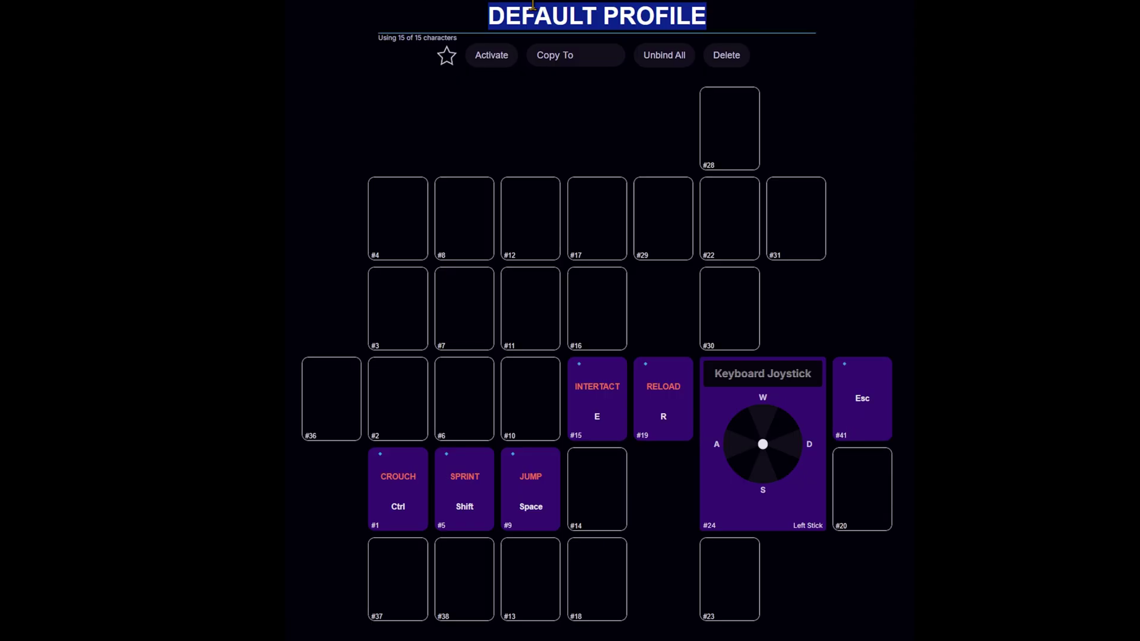
{"action": "type", "text": "WILDS"}
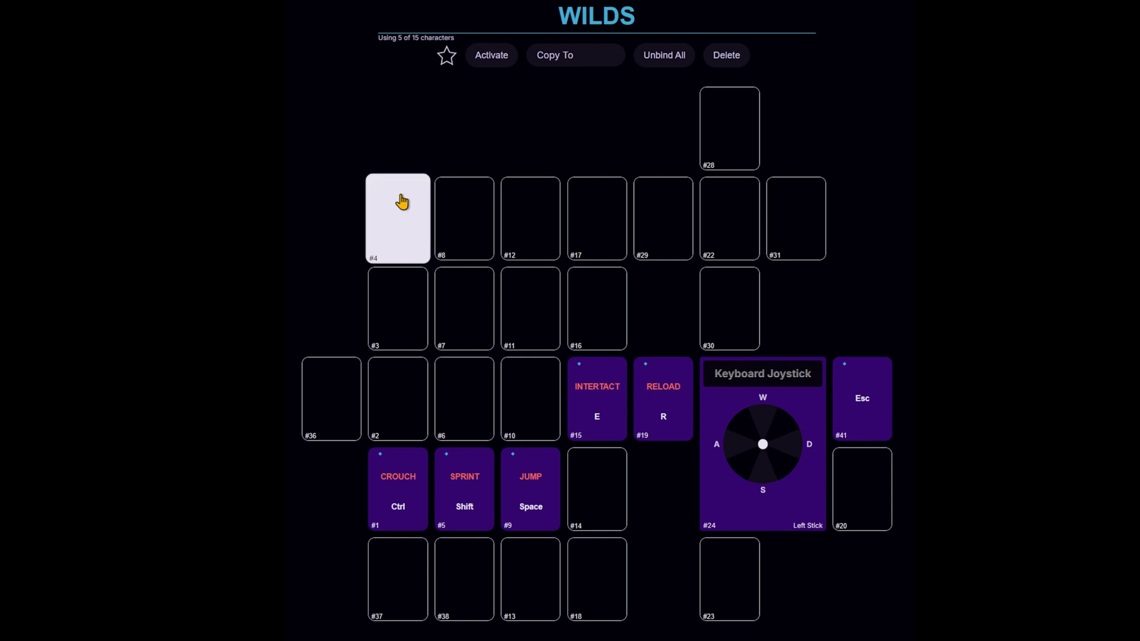
{"action": "key", "text": "Return"}
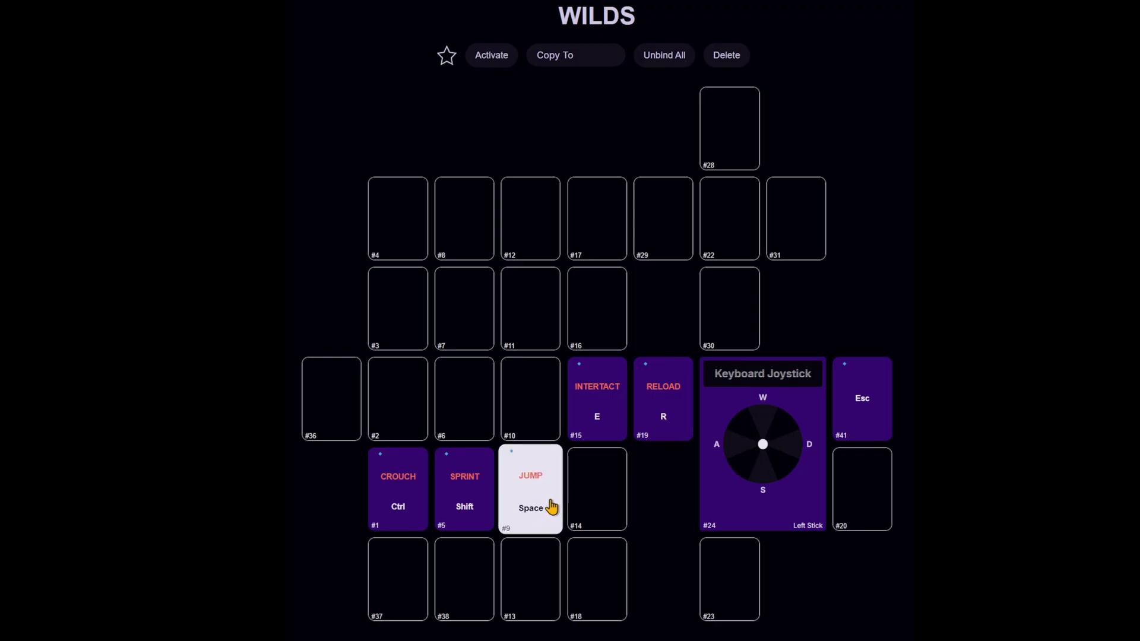
Move Sprint, Jump and Crouch through keys #14, #2 and #6, then return them to #1, #5, #9
{"action": "left_click_drag", "start_coordinate": [591, 490], "coordinate": [594, 491]}
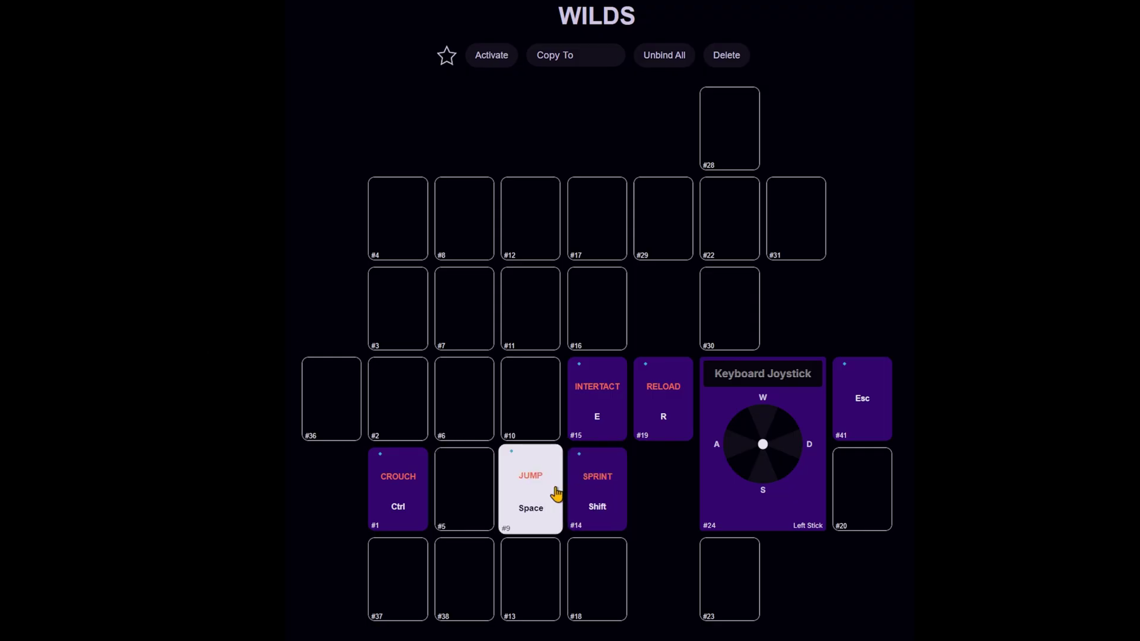
{"action": "left_click_drag", "start_coordinate": [470, 494], "coordinate": [469, 495]}
{"action": "left_click_drag", "start_coordinate": [387, 503], "coordinate": [393, 420]}
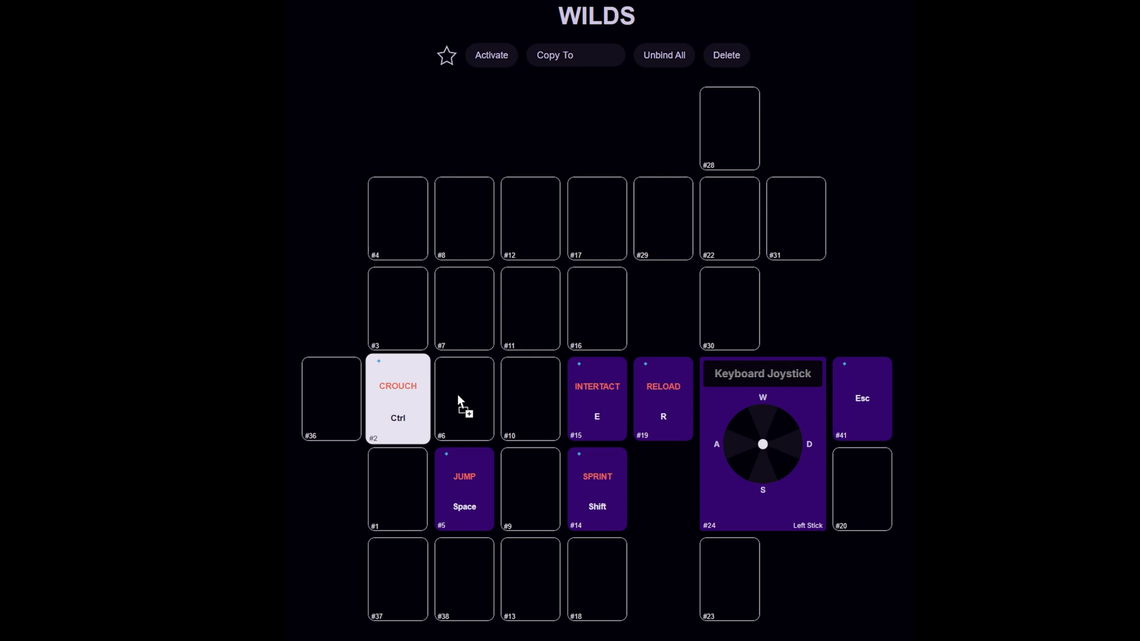
{"action": "left_click_drag", "start_coordinate": [458, 395], "coordinate": [460, 398]}
{"action": "left_click_drag", "start_coordinate": [587, 494], "coordinate": [532, 496]}
{"action": "left_click_drag", "start_coordinate": [466, 491], "coordinate": [422, 484]}
{"action": "left_click_drag", "start_coordinate": [464, 410], "coordinate": [527, 478]}
{"action": "left_click_drag", "start_coordinate": [401, 498], "coordinate": [526, 498]}
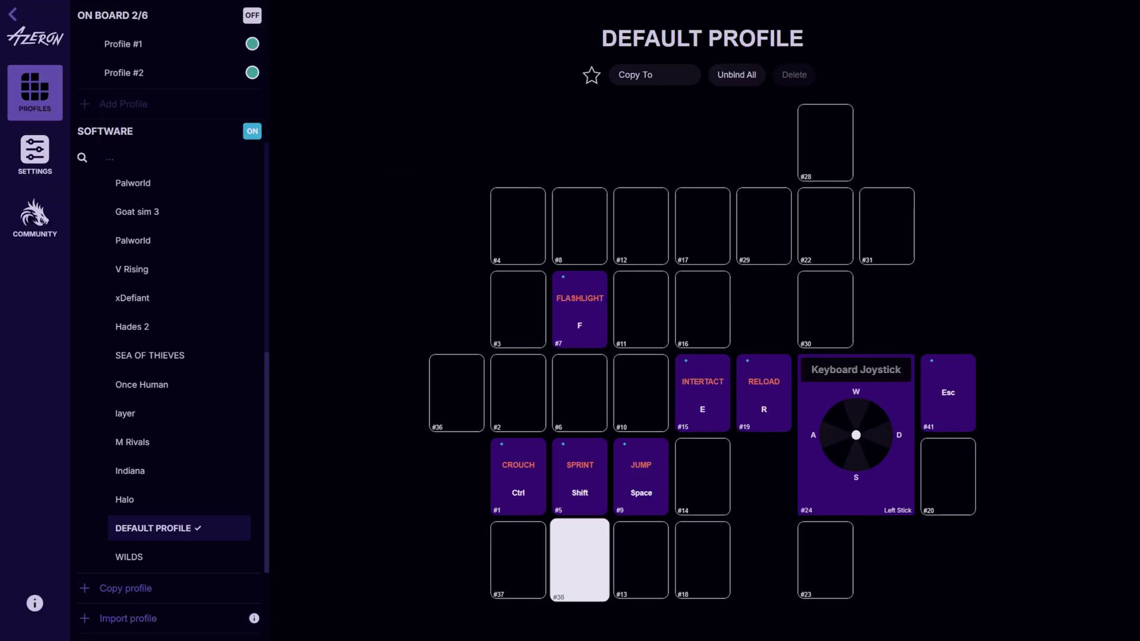
Make key #18 a Layering bind into M RIVALS with button #18 switch-back and toggle on hold
{"action": "left_click", "coordinate": [600, 581]}
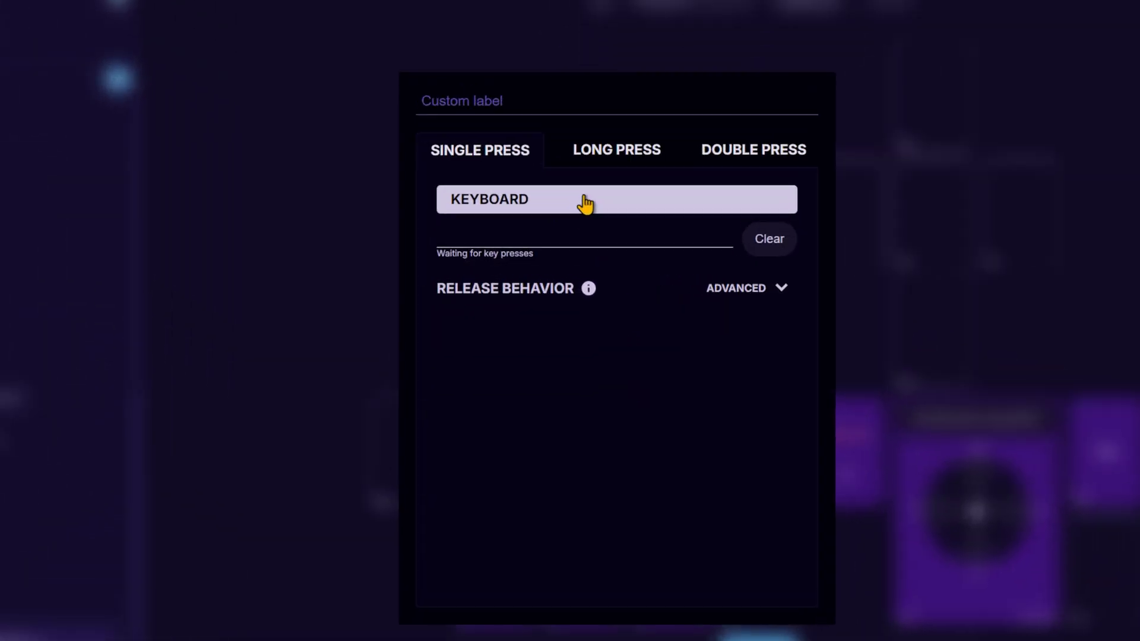
{"action": "left_click", "coordinate": [584, 202]}
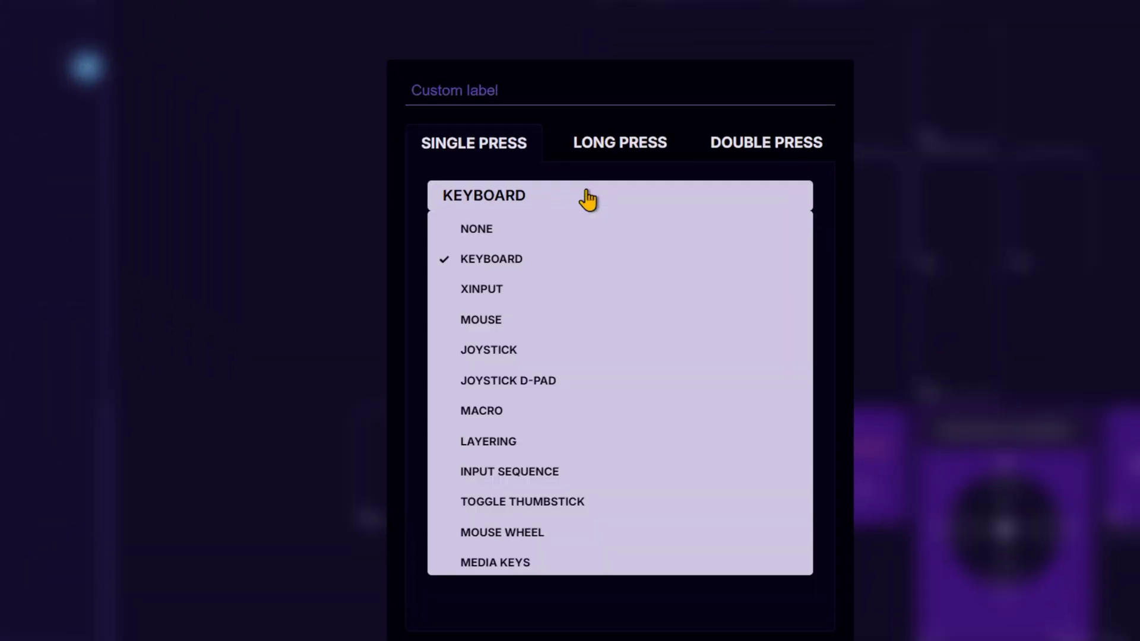
{"action": "left_click", "coordinate": [542, 444]}
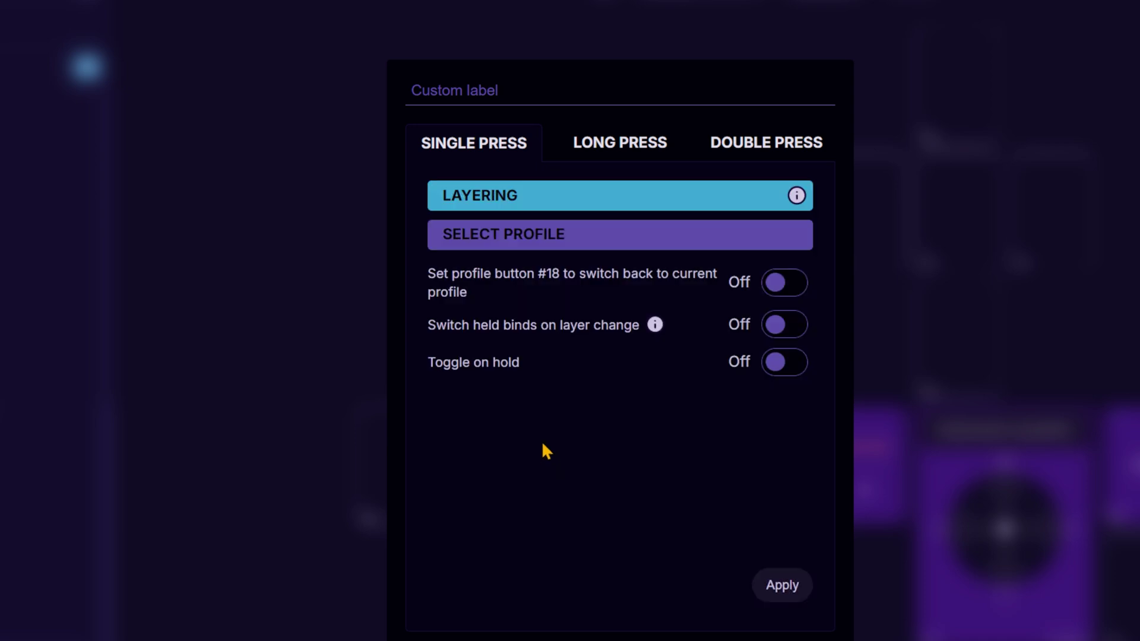
{"action": "left_click", "coordinate": [560, 239]}
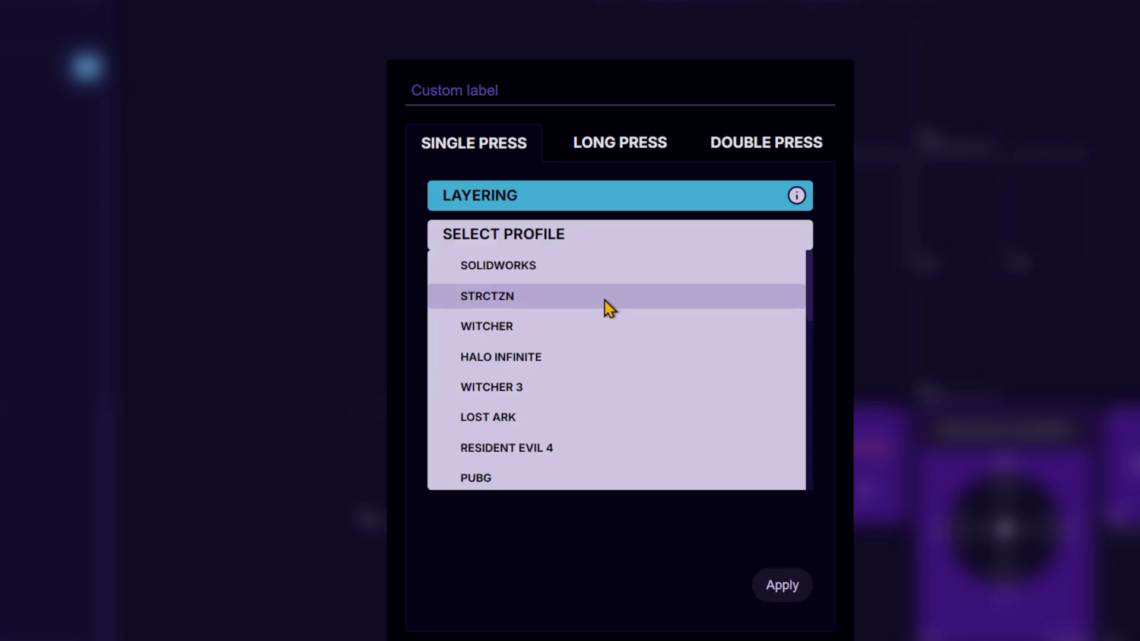
{"action": "scroll", "coordinate": [603, 305], "scroll_direction": "down", "scroll_amount": 10}
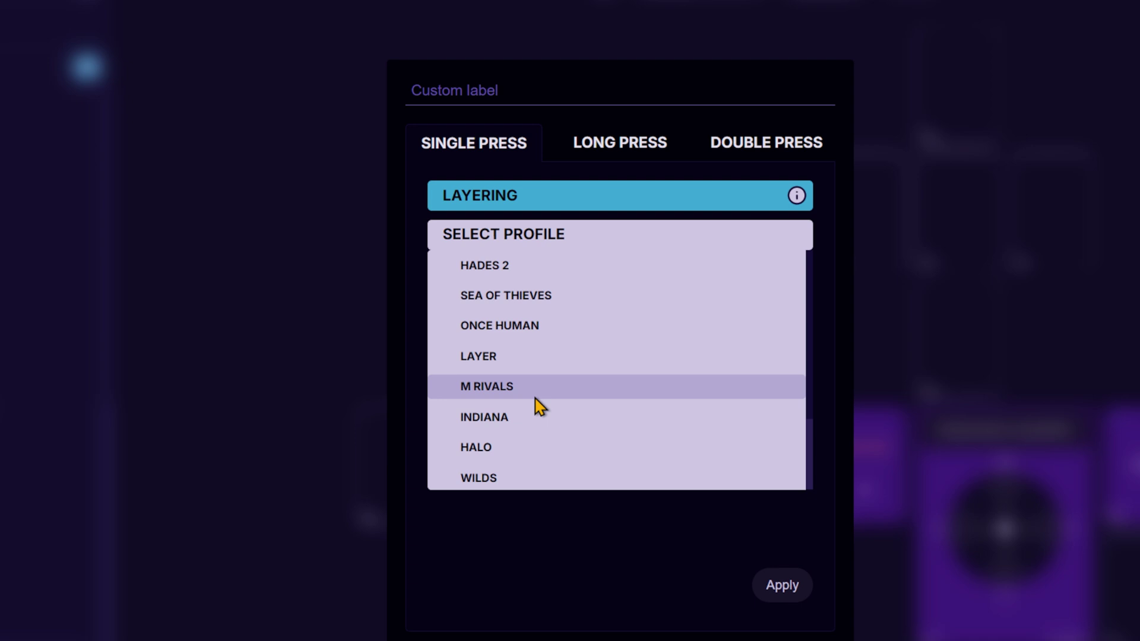
{"action": "left_click", "coordinate": [541, 396]}
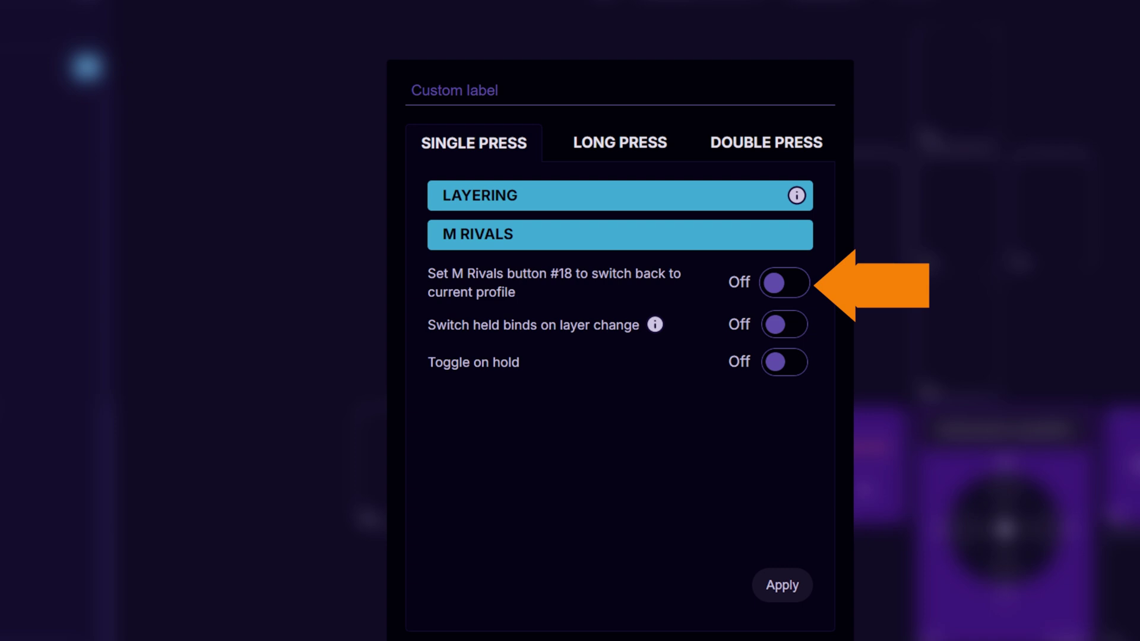
{"action": "left_click", "coordinate": [786, 285]}
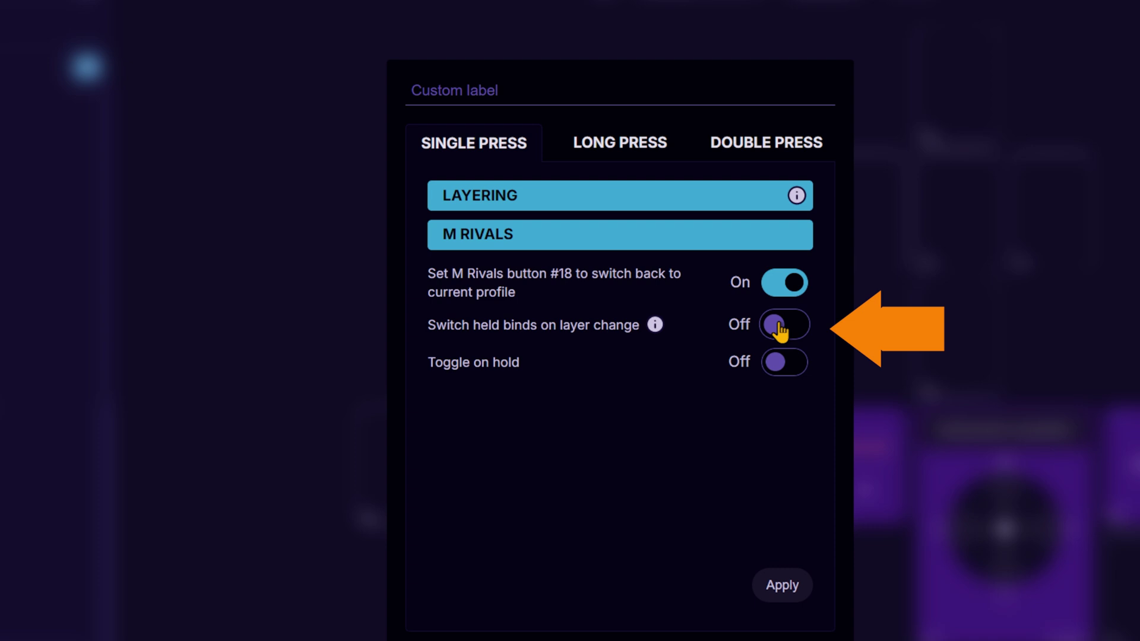
{"action": "left_click", "coordinate": [772, 365]}
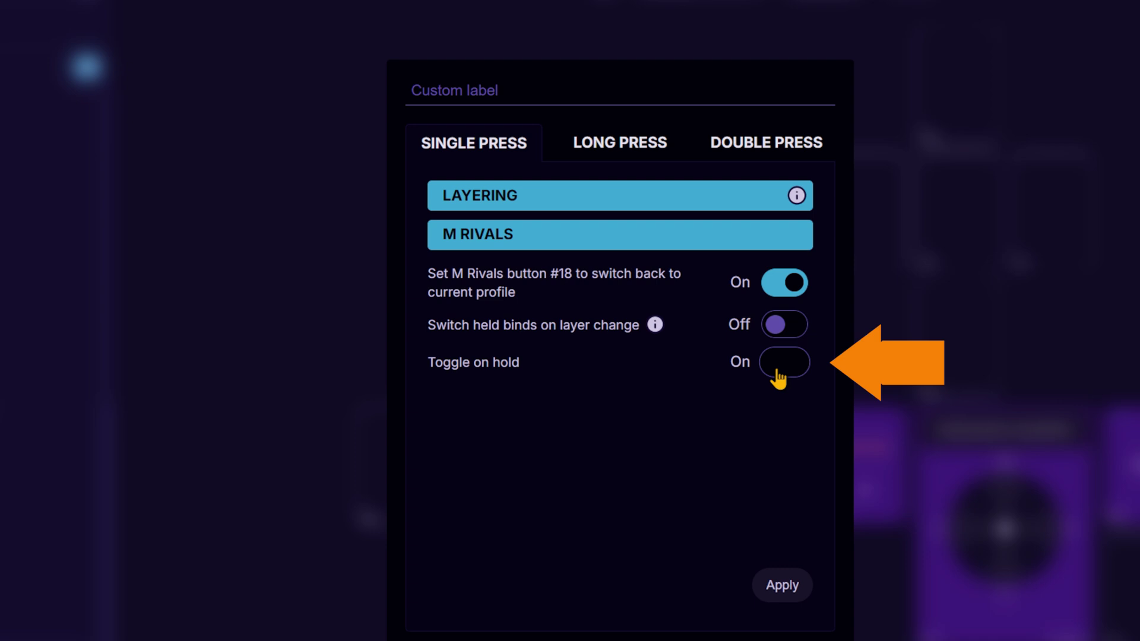
{"action": "left_click", "coordinate": [783, 587]}
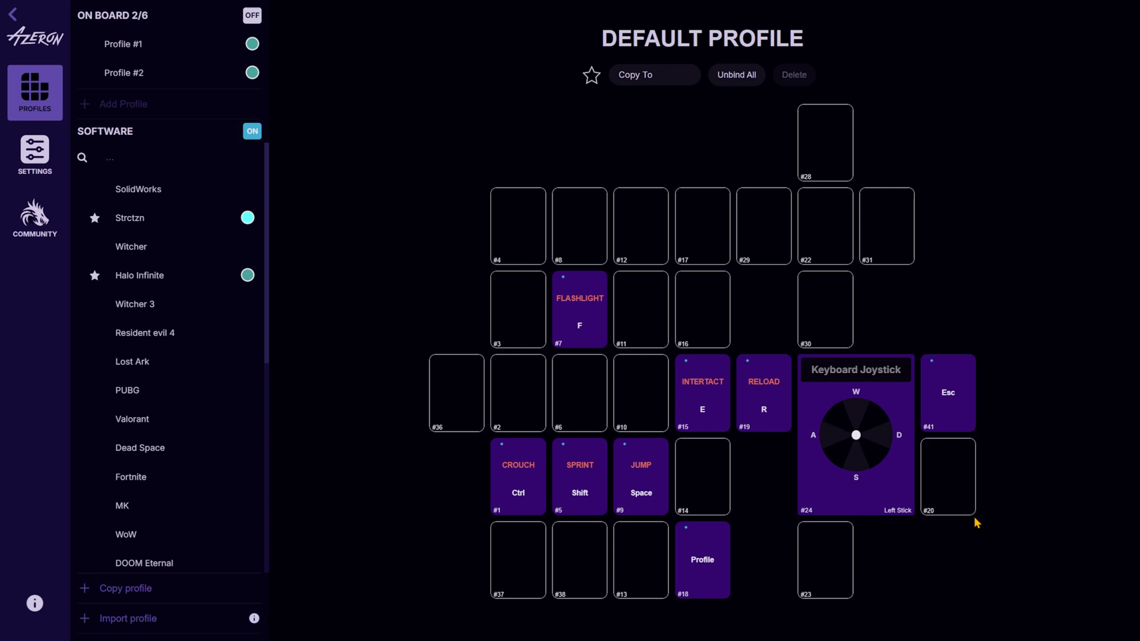
Set thumbstick #24 to XBOX 360 & KEYBOARD JOYSTICK, sending W, A, S and D
{"action": "left_click", "coordinate": [882, 481]}
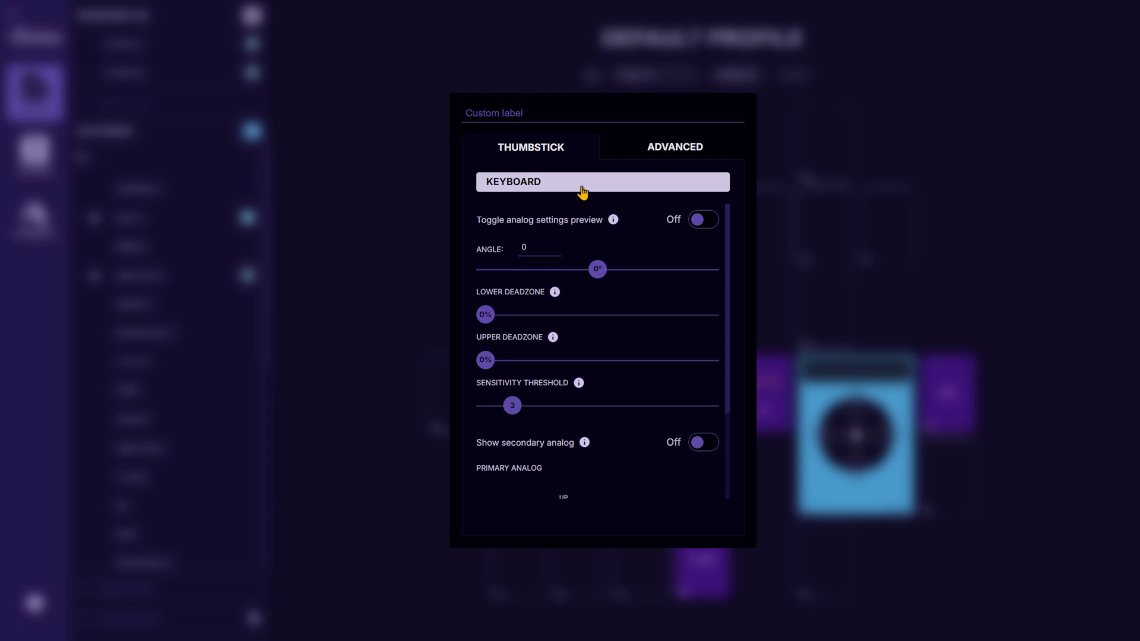
{"action": "left_click", "coordinate": [579, 189]}
{"action": "left_click", "coordinate": [580, 188]}
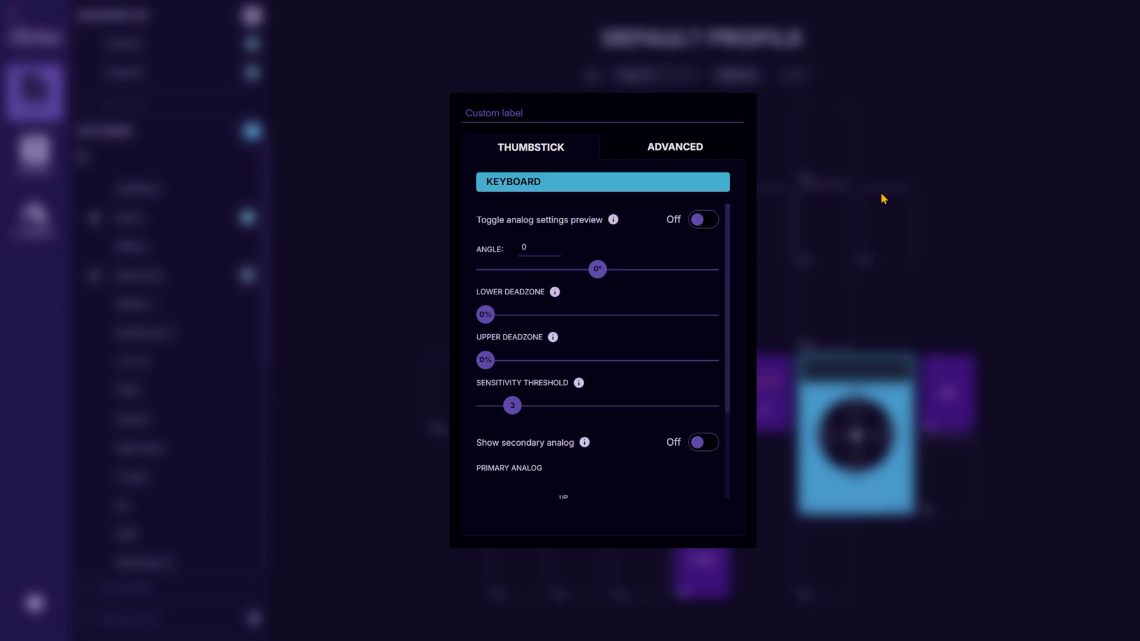
{"action": "left_click", "coordinate": [649, 186]}
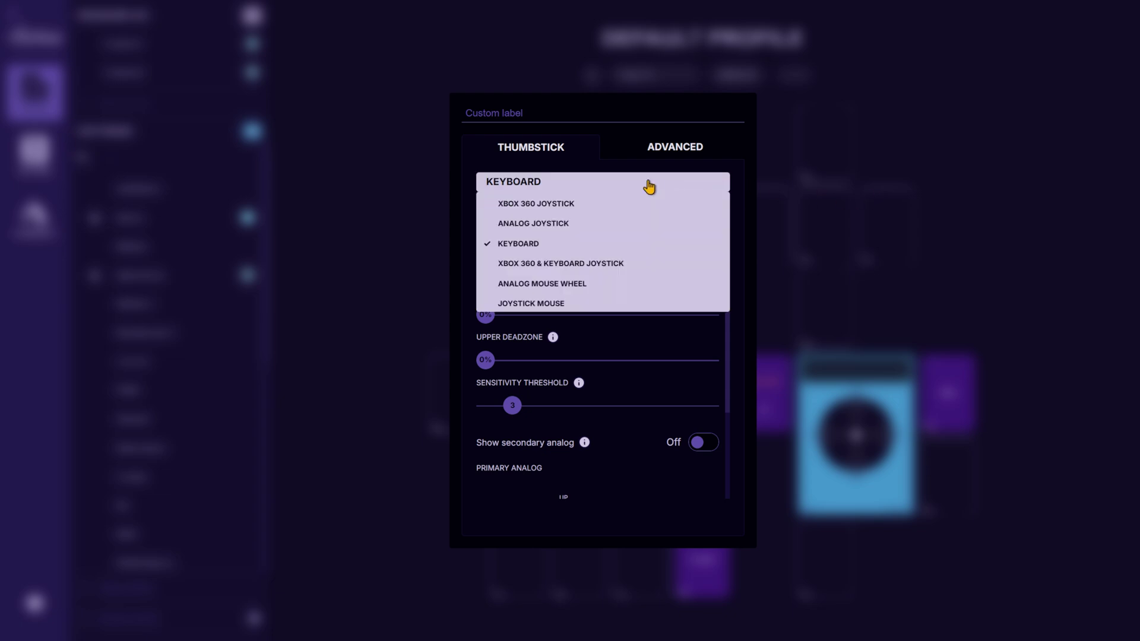
{"action": "left_click", "coordinate": [630, 207]}
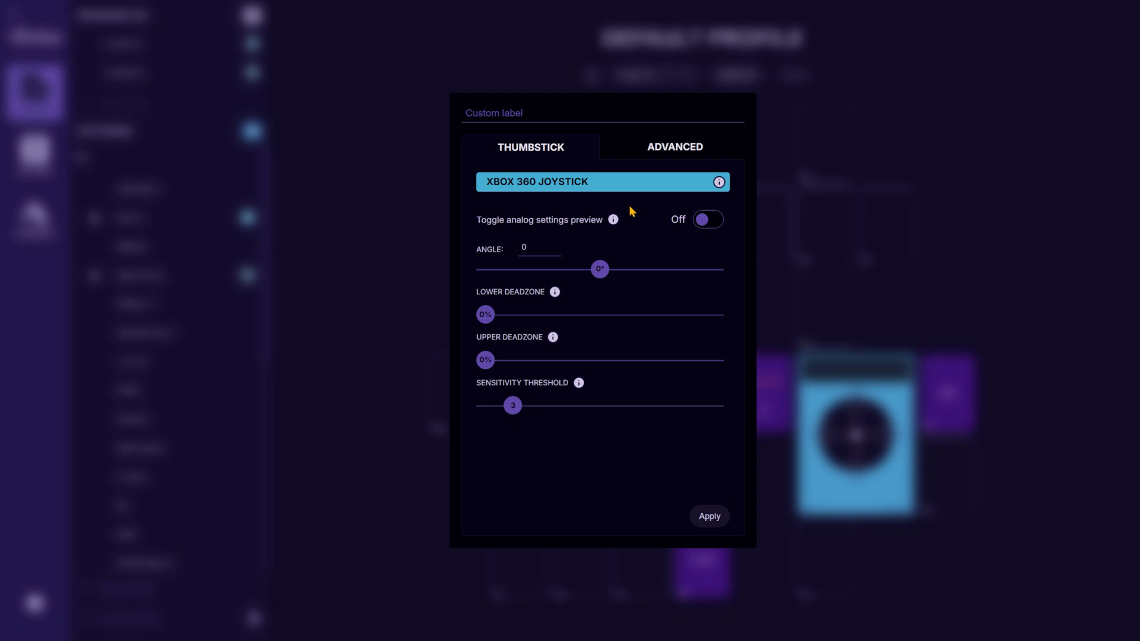
{"action": "left_click", "coordinate": [603, 191]}
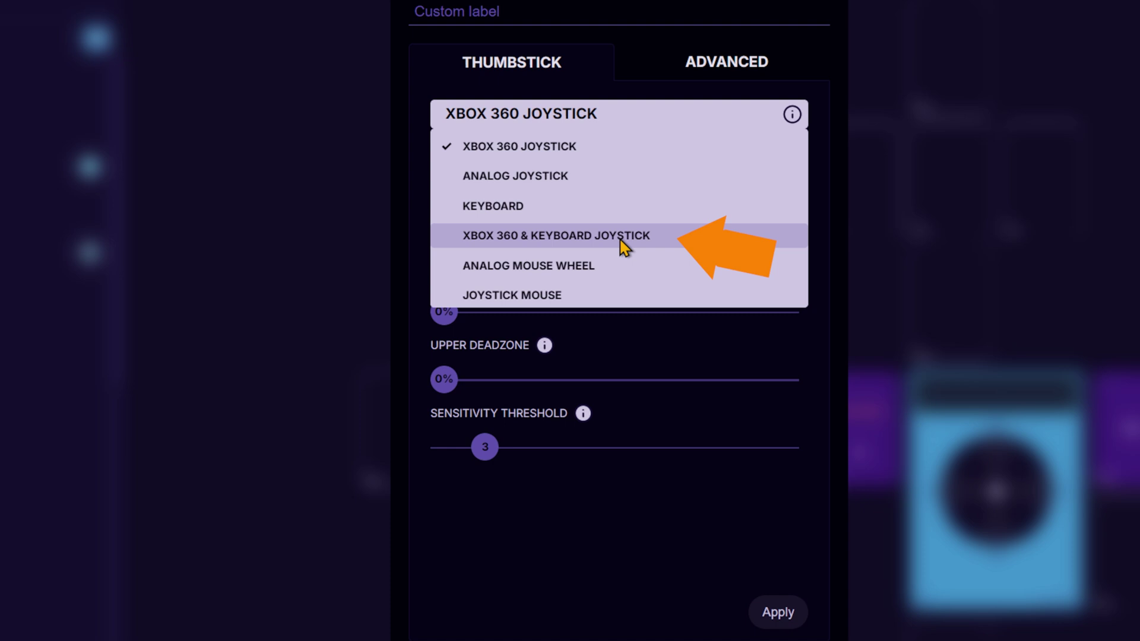
{"action": "left_click", "coordinate": [620, 240]}
{"action": "left_click_drag", "start_coordinate": [809, 235], "coordinate": [824, 383]}
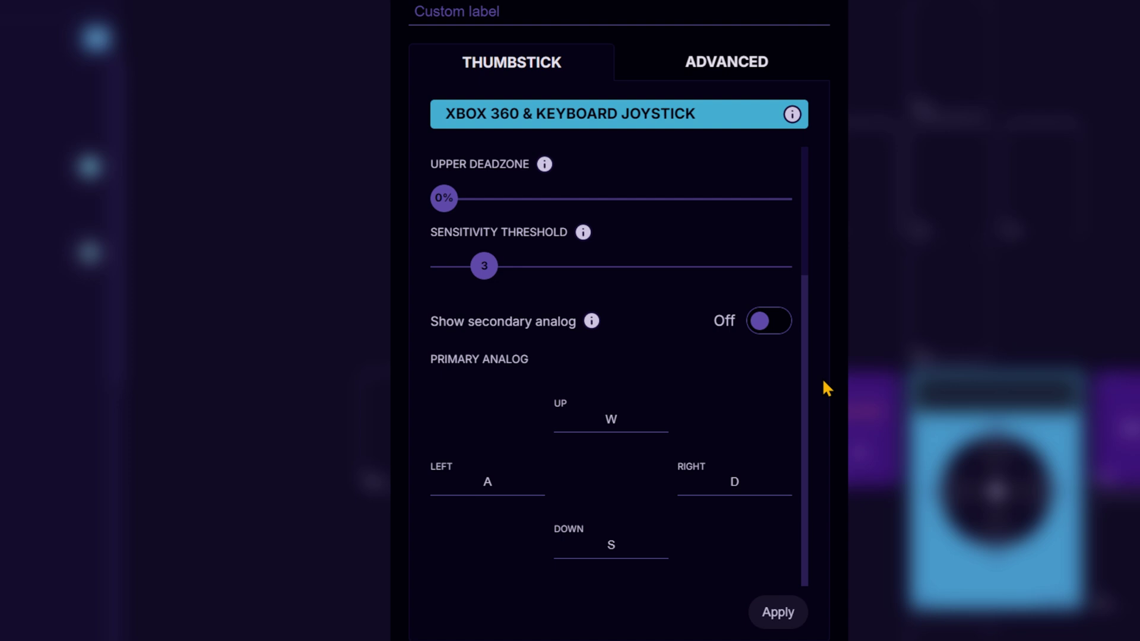
{"action": "left_click_drag", "start_coordinate": [822, 382], "coordinate": [794, 184]}
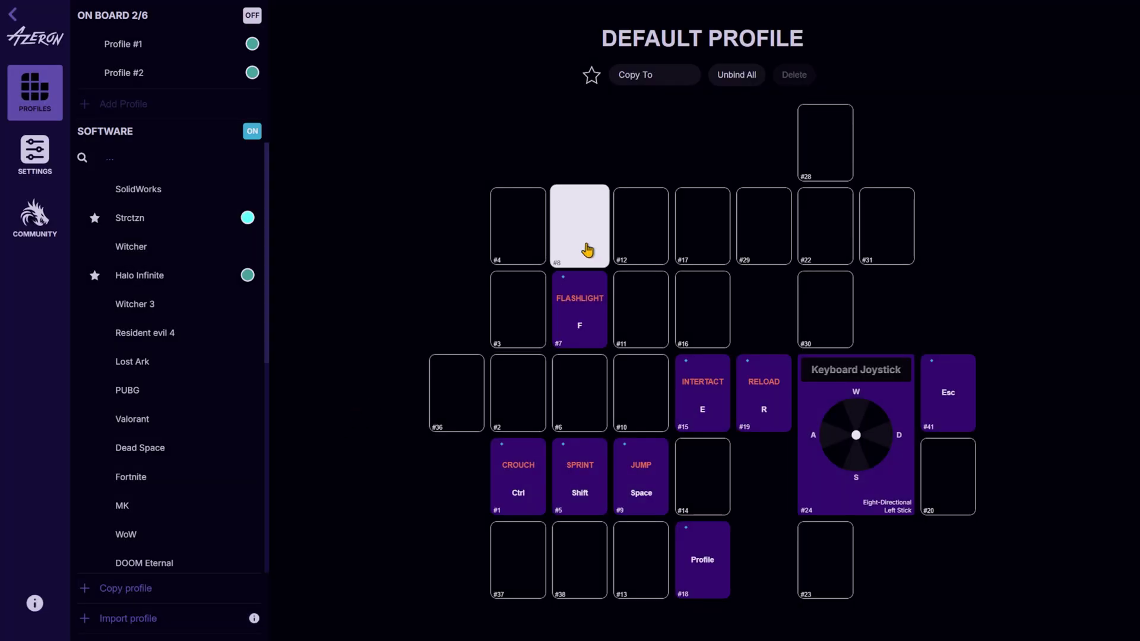
Make key #17 a macro with four steps timed 50, 30, 40 and 60 ms
{"action": "left_click", "coordinate": [678, 203]}
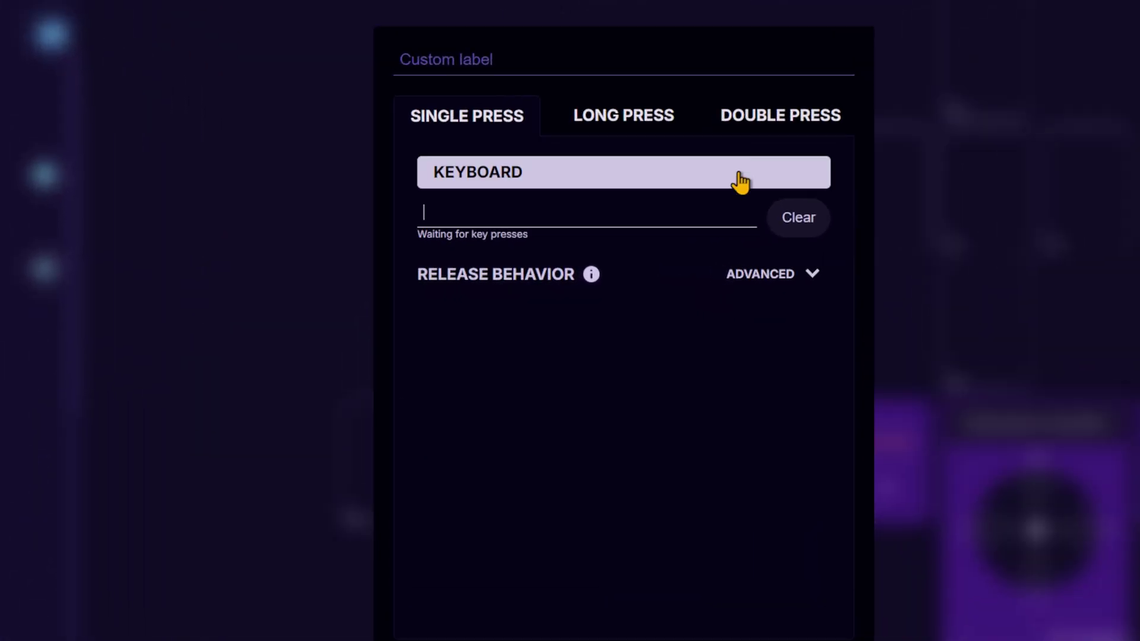
{"action": "left_click", "coordinate": [721, 184]}
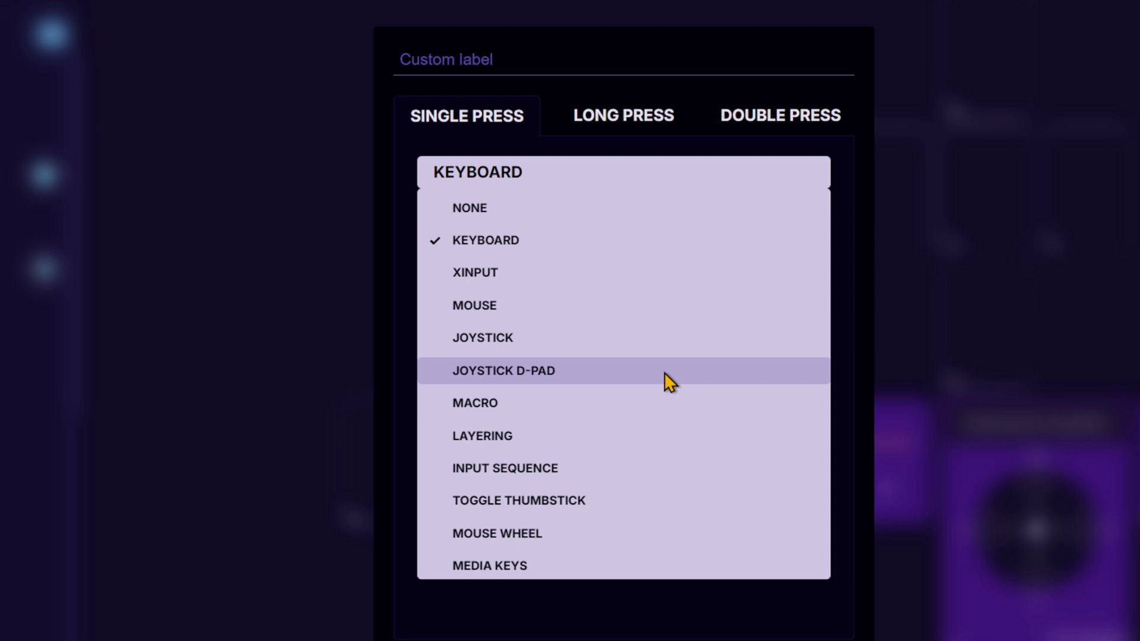
{"action": "left_click", "coordinate": [662, 403]}
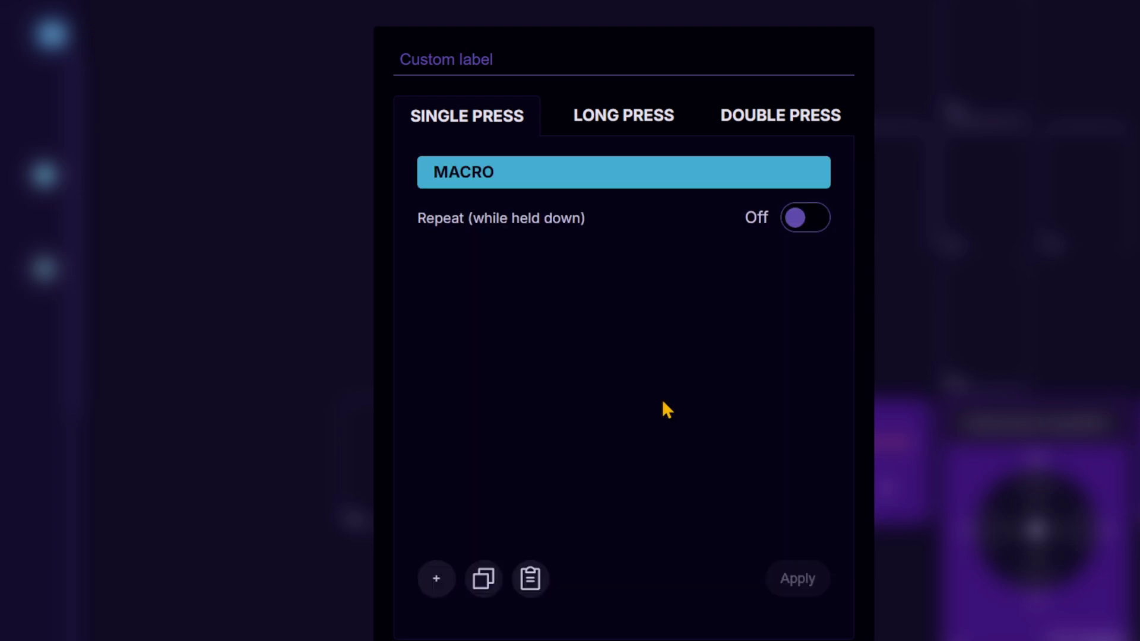
{"action": "left_click", "coordinate": [436, 579]}
{"action": "left_click", "coordinate": [436, 579]}
{"action": "left_click", "coordinate": [437, 580]}
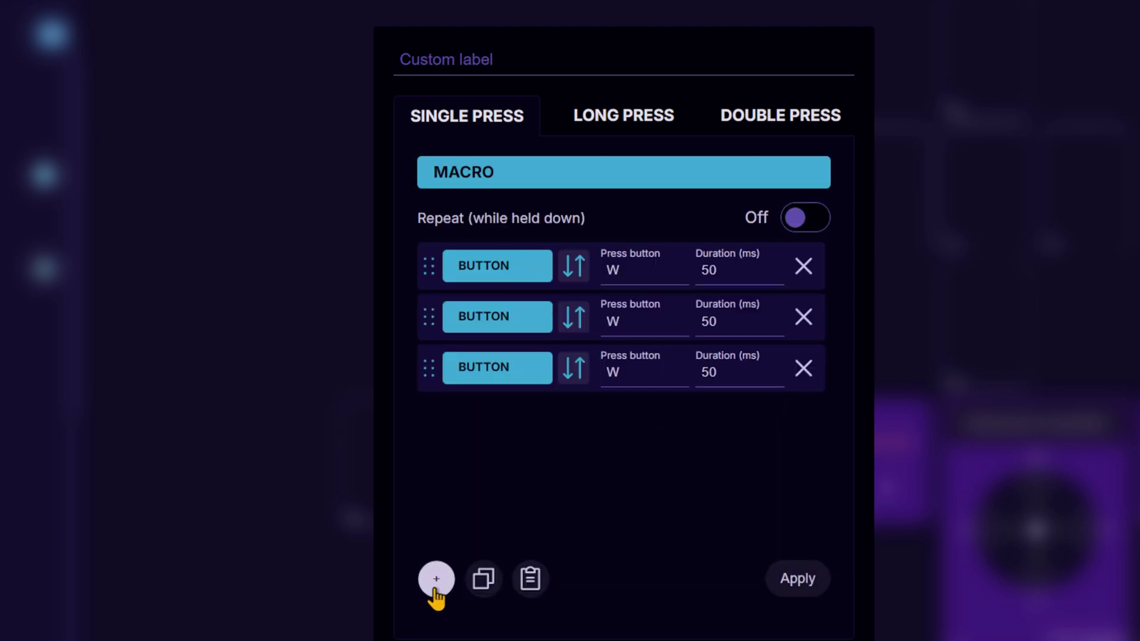
{"action": "left_click", "coordinate": [437, 579]}
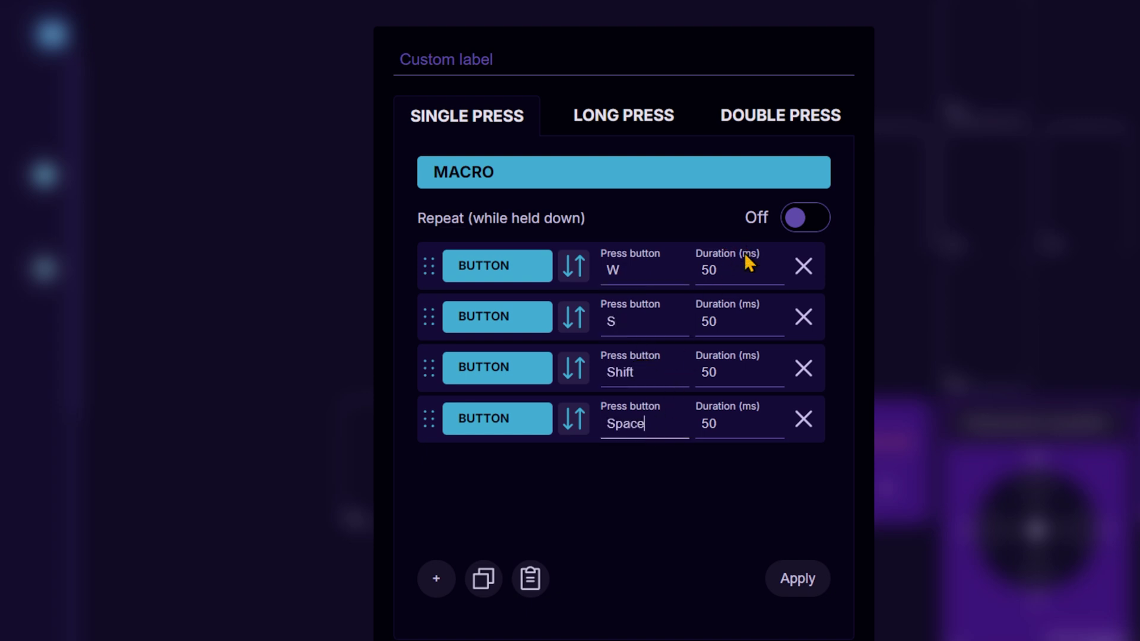
{"action": "type", "text": "30"}
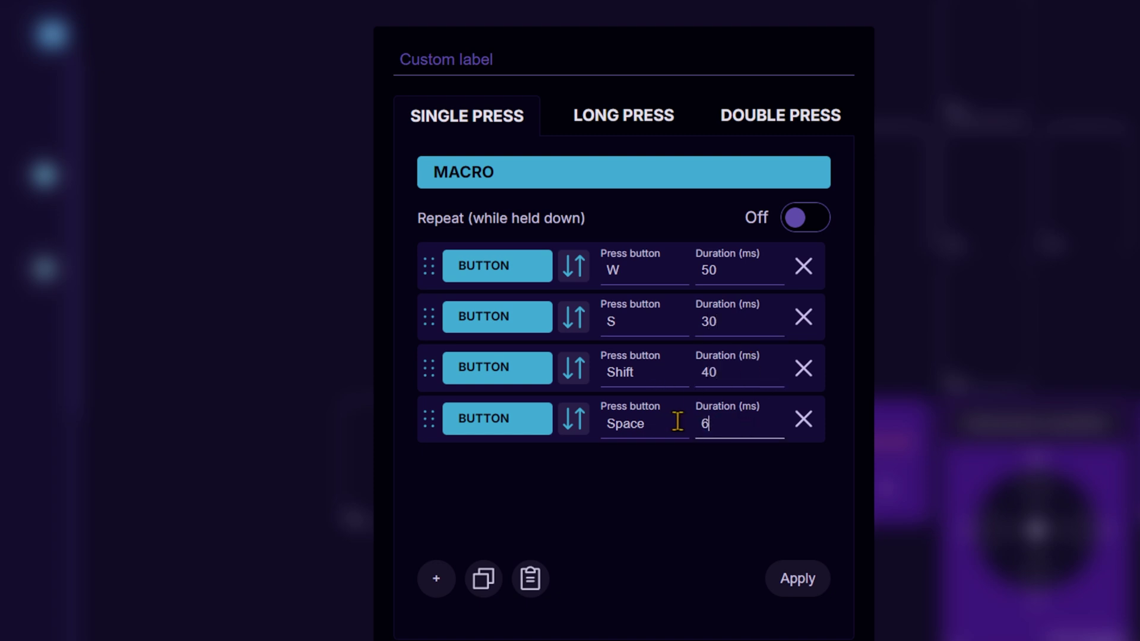
Change the second macro step to mouse button M and the third to a d-pad press
{"action": "left_click", "coordinate": [533, 323]}
{"action": "left_click", "coordinate": [534, 387]}
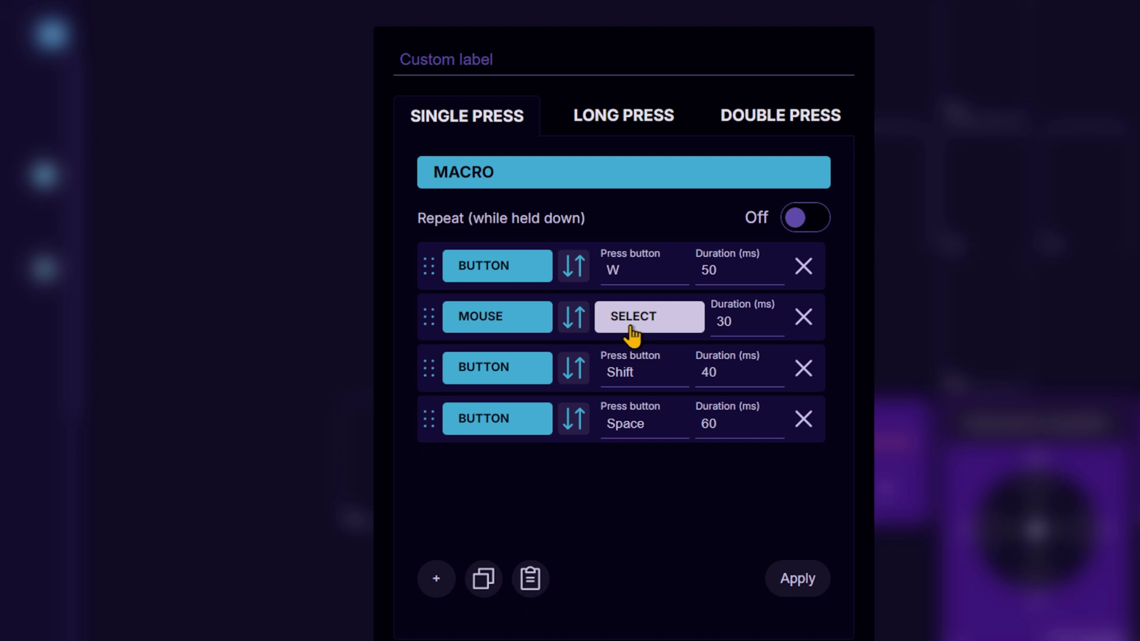
{"action": "left_click", "coordinate": [649, 326]}
{"action": "left_click", "coordinate": [650, 393]}
{"action": "left_click", "coordinate": [512, 374]}
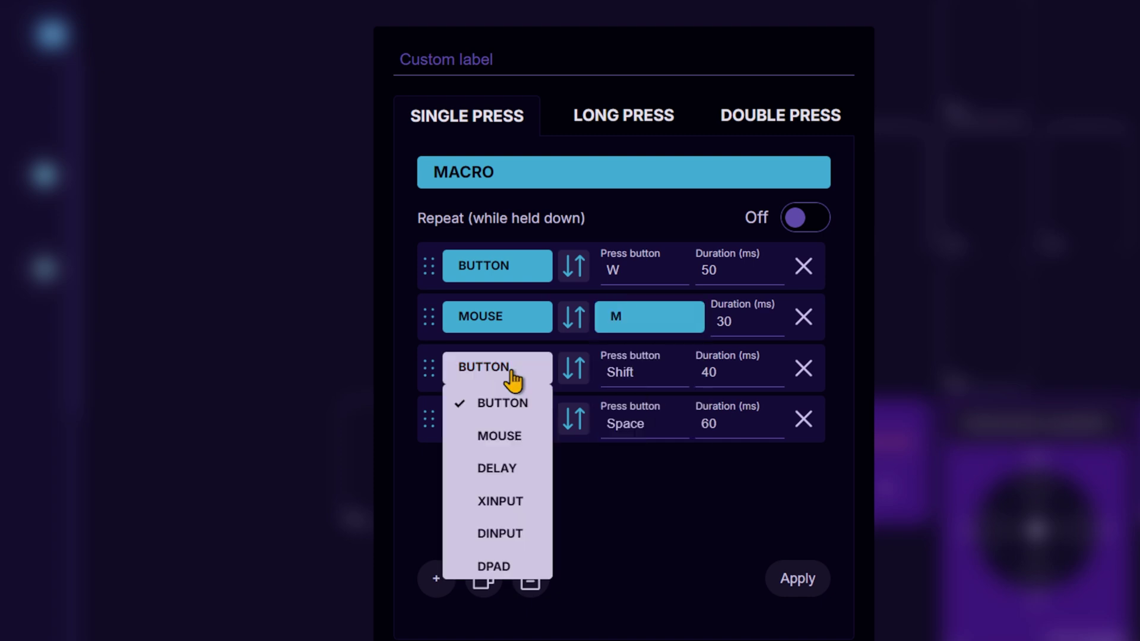
{"action": "left_click", "coordinate": [523, 564]}
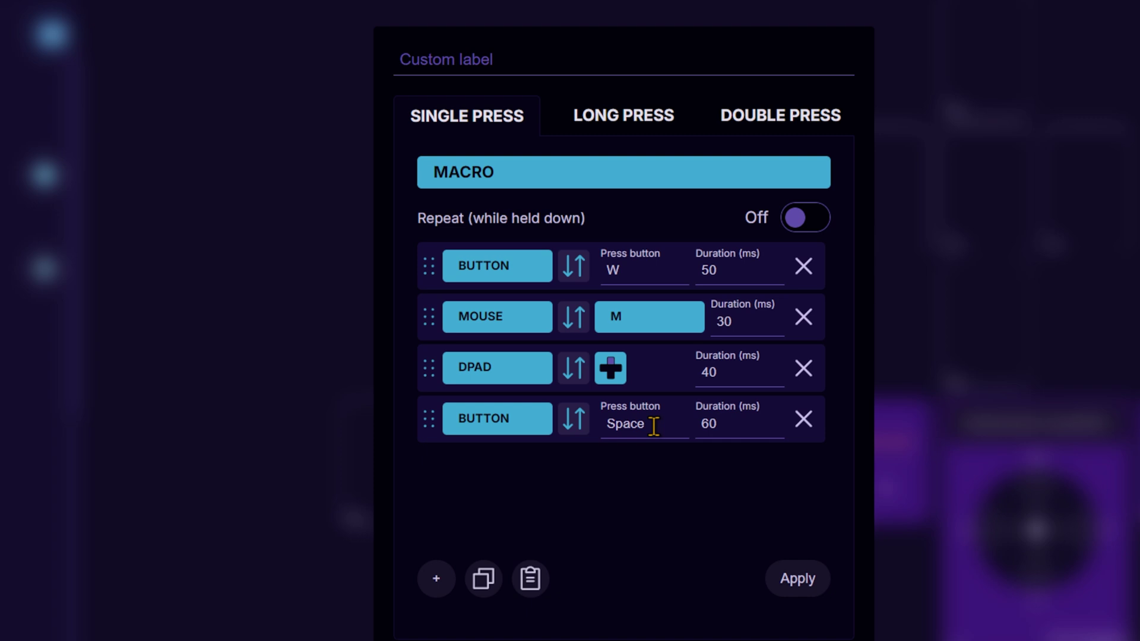
Add a 50 ms delay step above the Space step and close the macro editor
{"action": "left_click", "coordinate": [436, 579]}
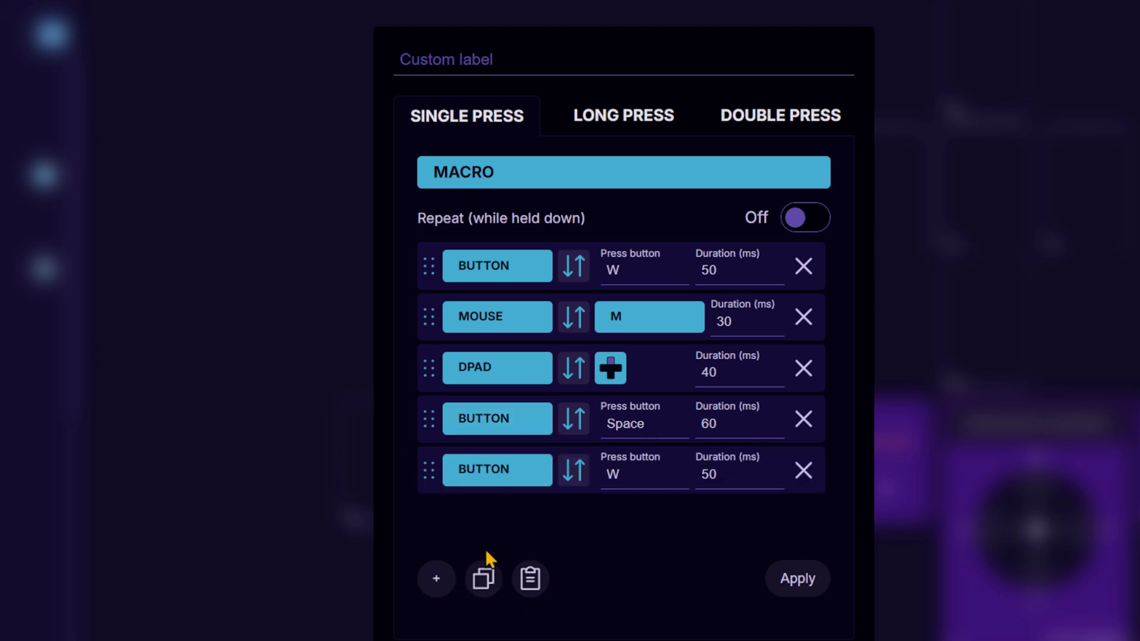
{"action": "left_click", "coordinate": [508, 476]}
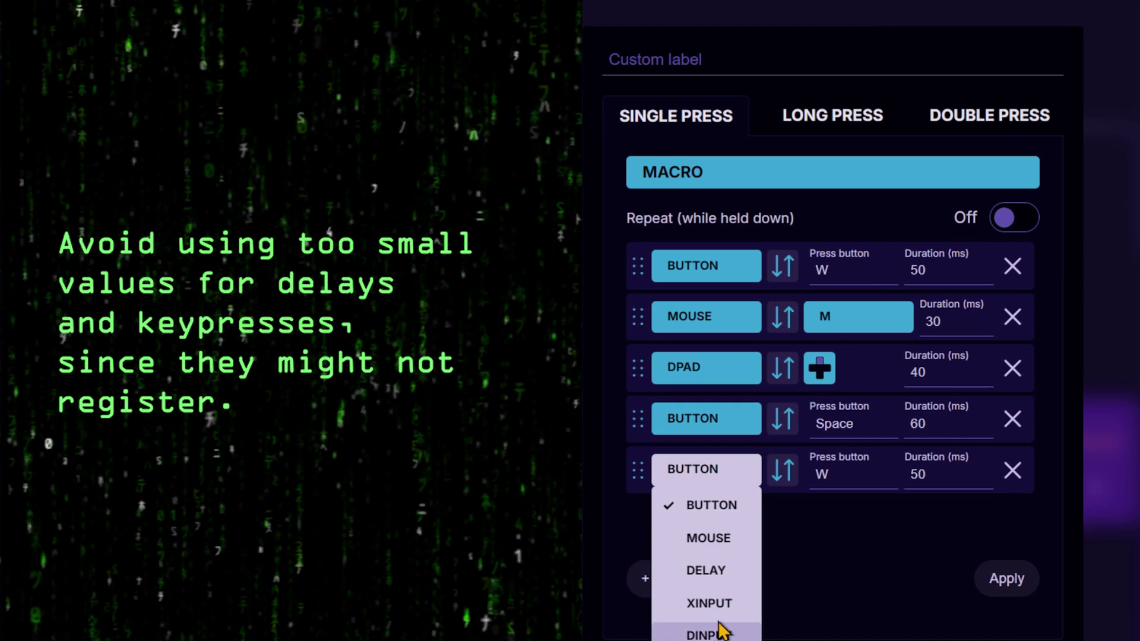
{"action": "left_click", "coordinate": [716, 572]}
{"action": "left_click_drag", "start_coordinate": [632, 445], "coordinate": [630, 410]}
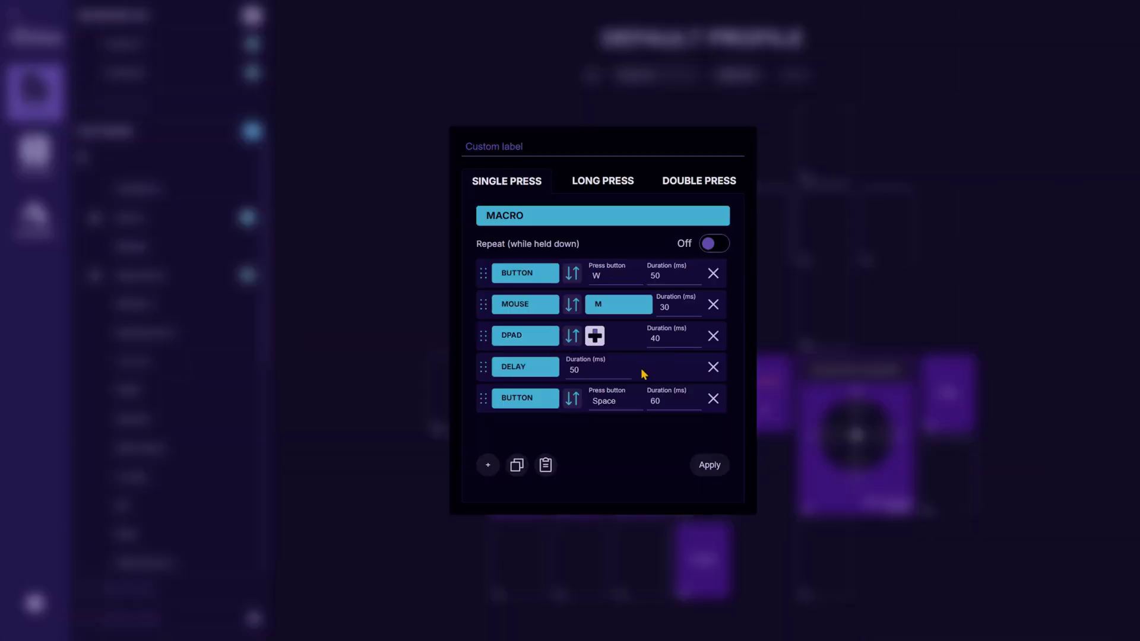
{"action": "left_click", "coordinate": [381, 283]}
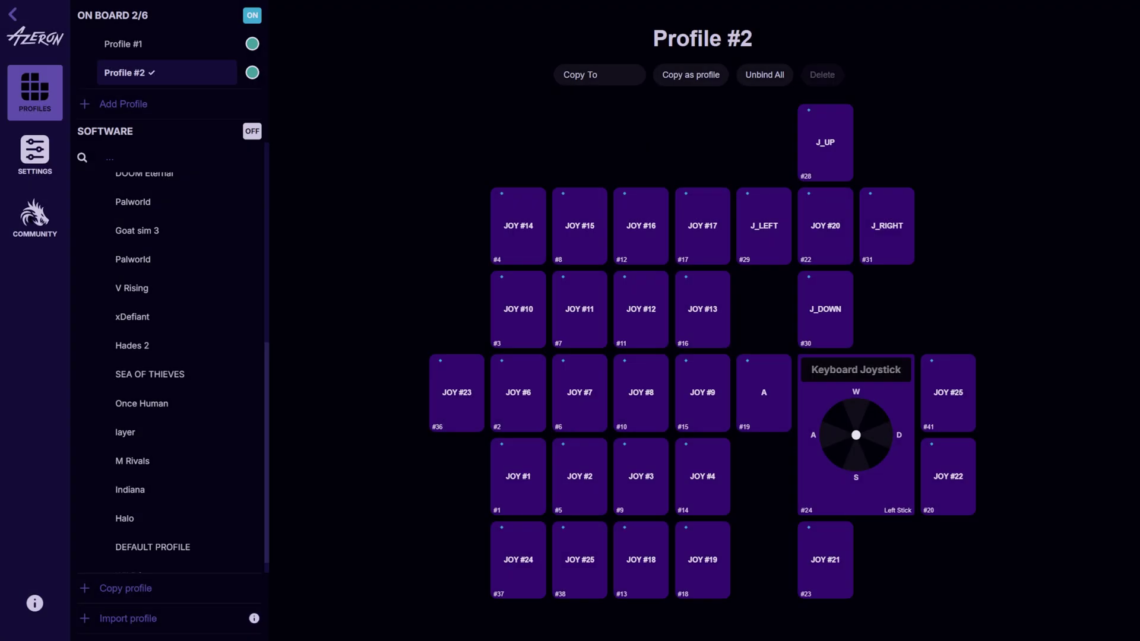
Switch to software profiles and star the Resident evil 4 profile as a favourite
{"action": "left_click", "coordinate": [252, 132]}
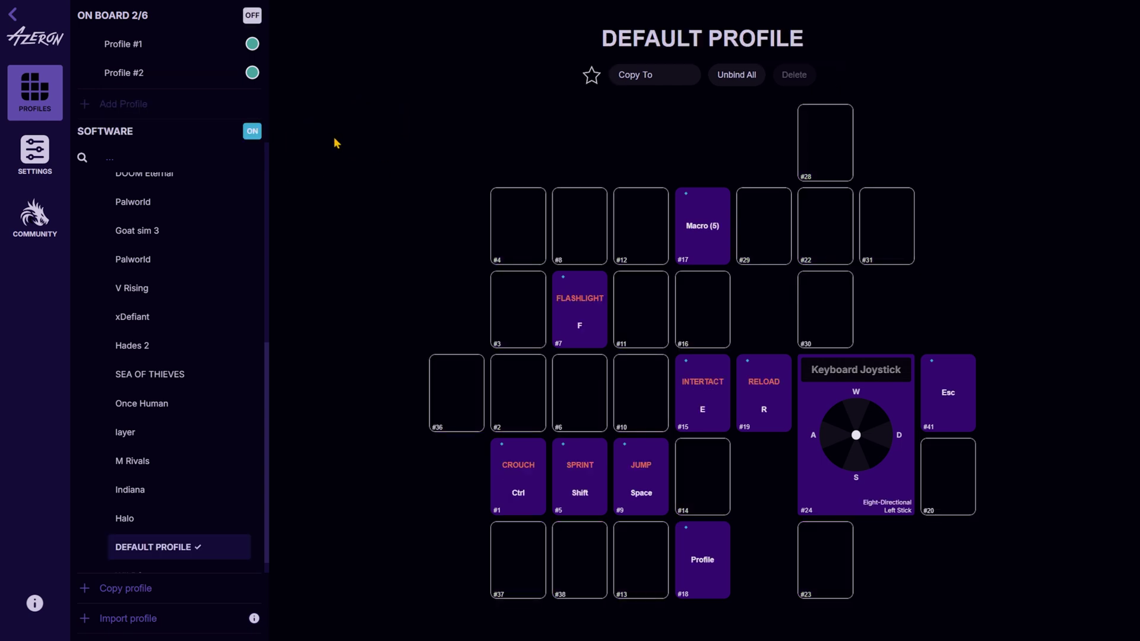
{"action": "scroll", "coordinate": [202, 314], "scroll_direction": "up", "scroll_amount": 5}
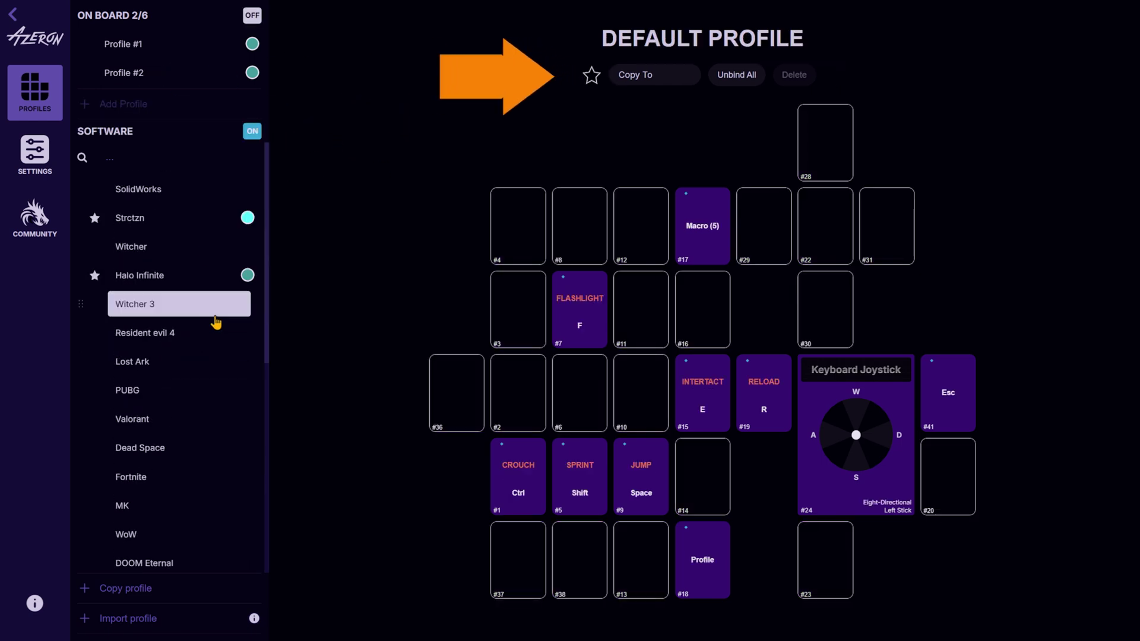
{"action": "left_click", "coordinate": [200, 337]}
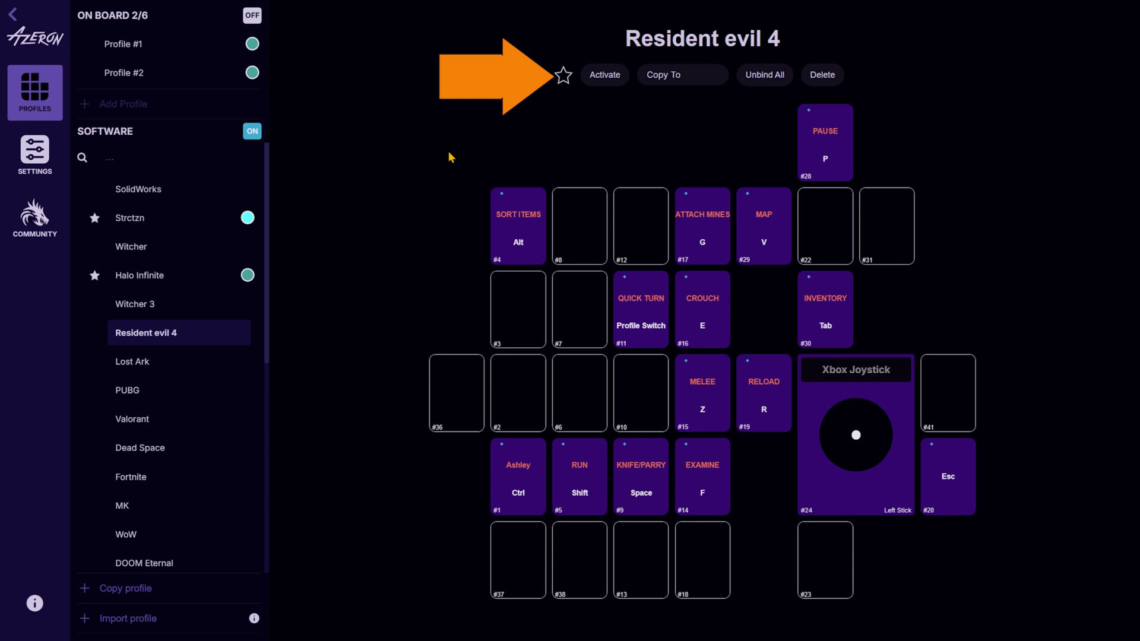
{"action": "left_click", "coordinate": [563, 76]}
Star the Witcher 3 profile as a favourite too
{"action": "scroll", "coordinate": [226, 259], "scroll_direction": "down", "scroll_amount": 5}
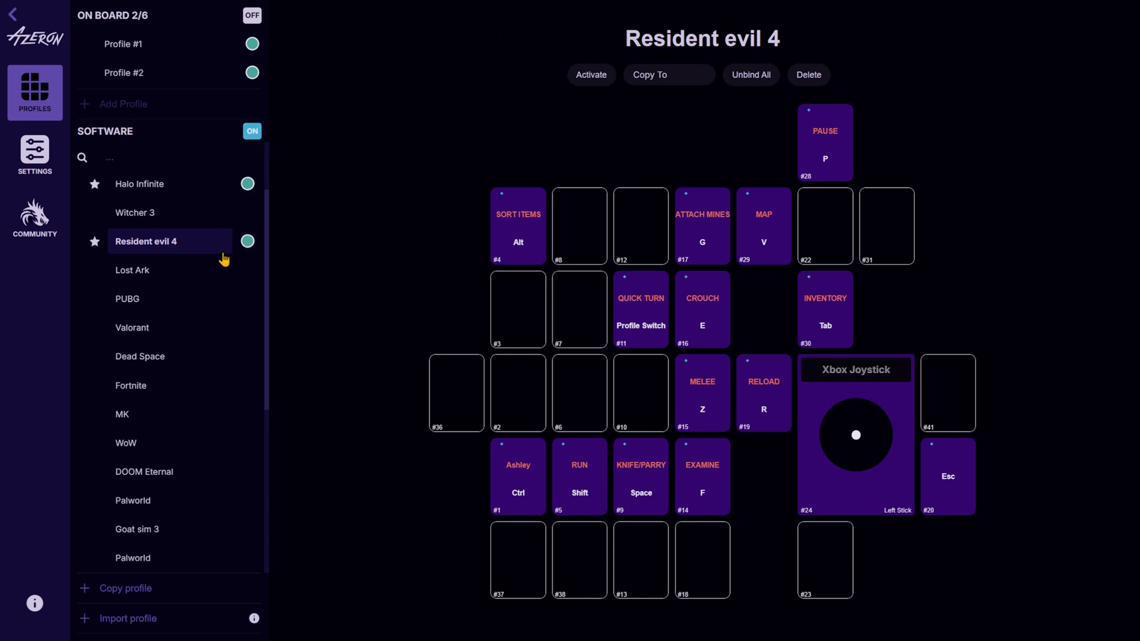
{"action": "scroll", "coordinate": [227, 260], "scroll_direction": "down", "scroll_amount": 3}
{"action": "scroll", "coordinate": [226, 249], "scroll_direction": "up", "scroll_amount": 8}
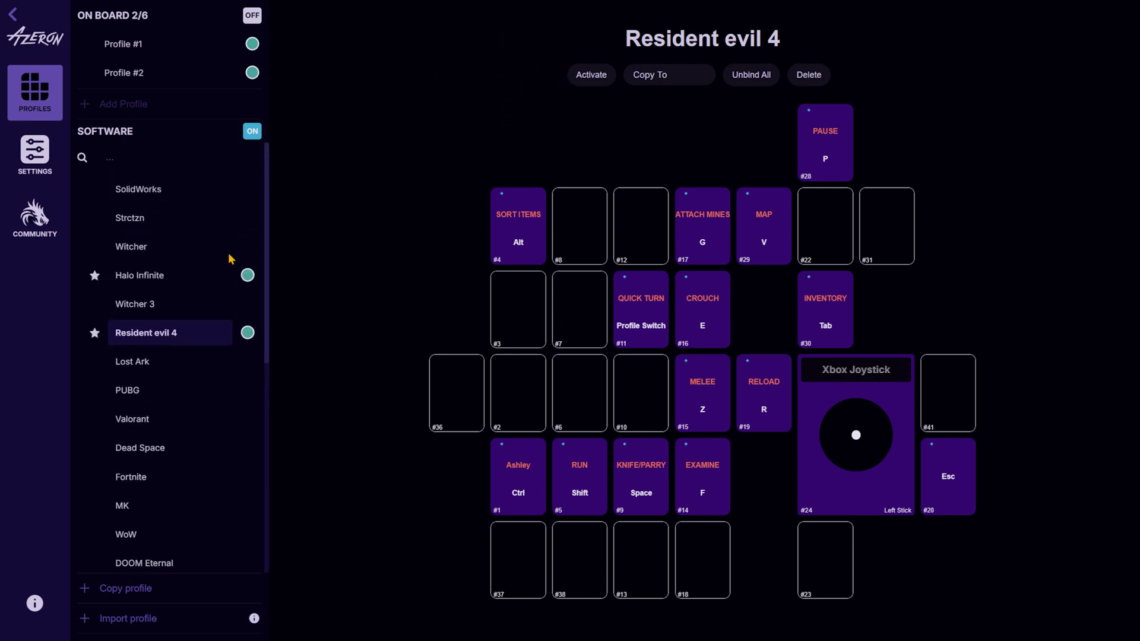
{"action": "left_click", "coordinate": [189, 307]}
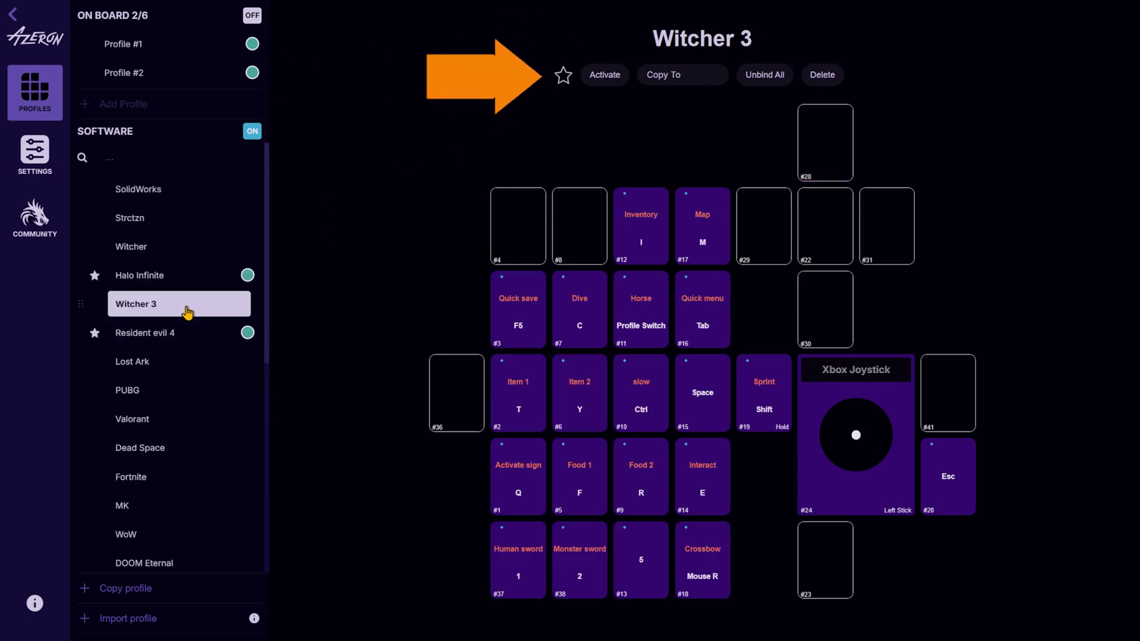
{"action": "left_click", "coordinate": [564, 76]}
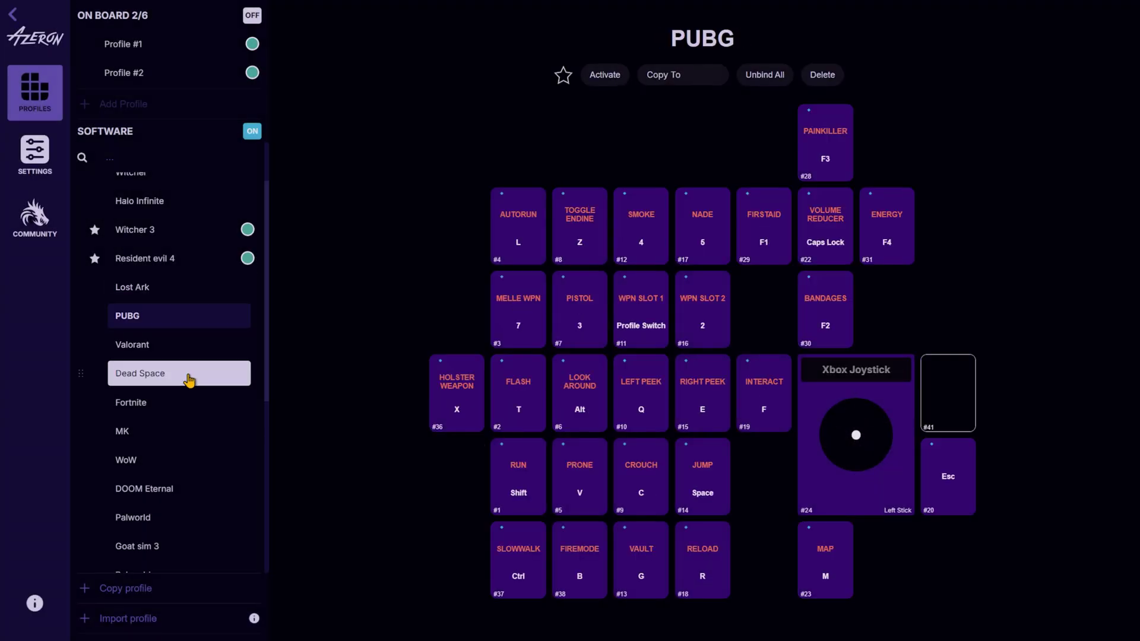
Browse the game profiles, including DOOM Eternal, and open M Rivals
{"action": "left_click", "coordinate": [185, 375]}
{"action": "left_click", "coordinate": [185, 462]}
{"action": "left_click", "coordinate": [190, 491]}
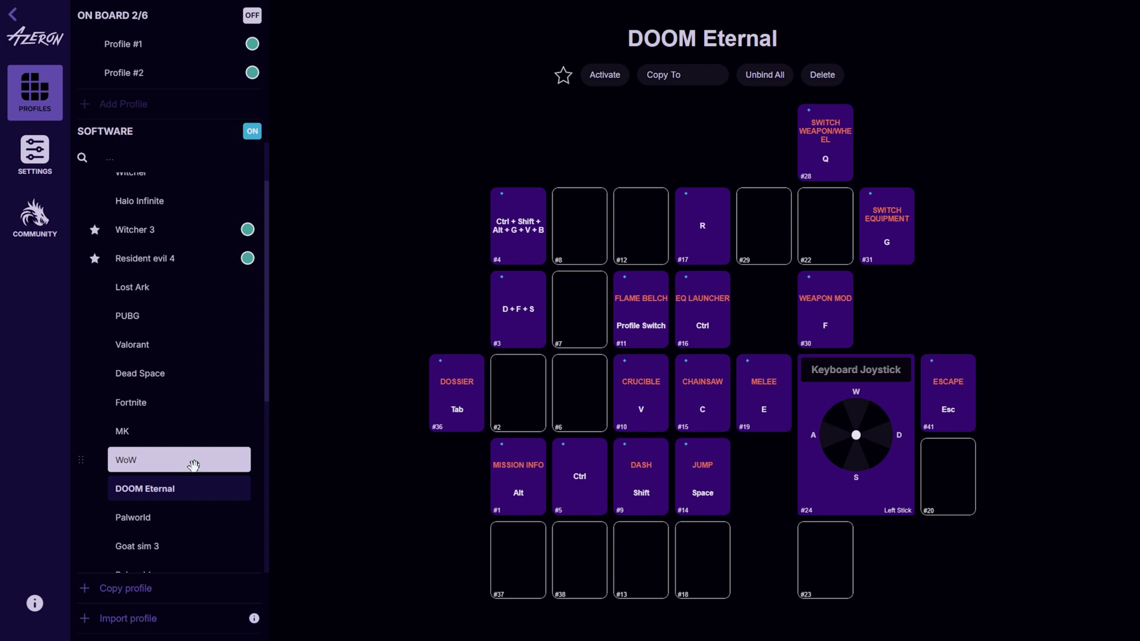
{"action": "scroll", "coordinate": [195, 469], "scroll_direction": "down", "scroll_amount": 5}
{"action": "left_click", "coordinate": [202, 450]}
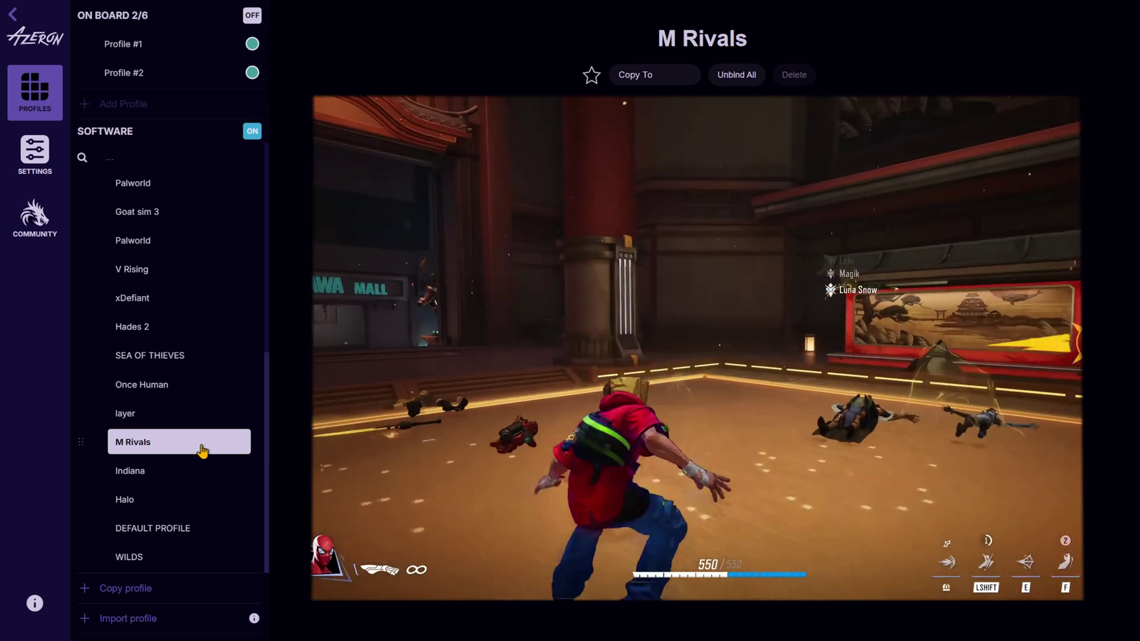
Link M Rivals to steamapps\common\MarvelRivals\MarvelRivals_Launcher as its executable
{"action": "right_click", "coordinate": [200, 444]}
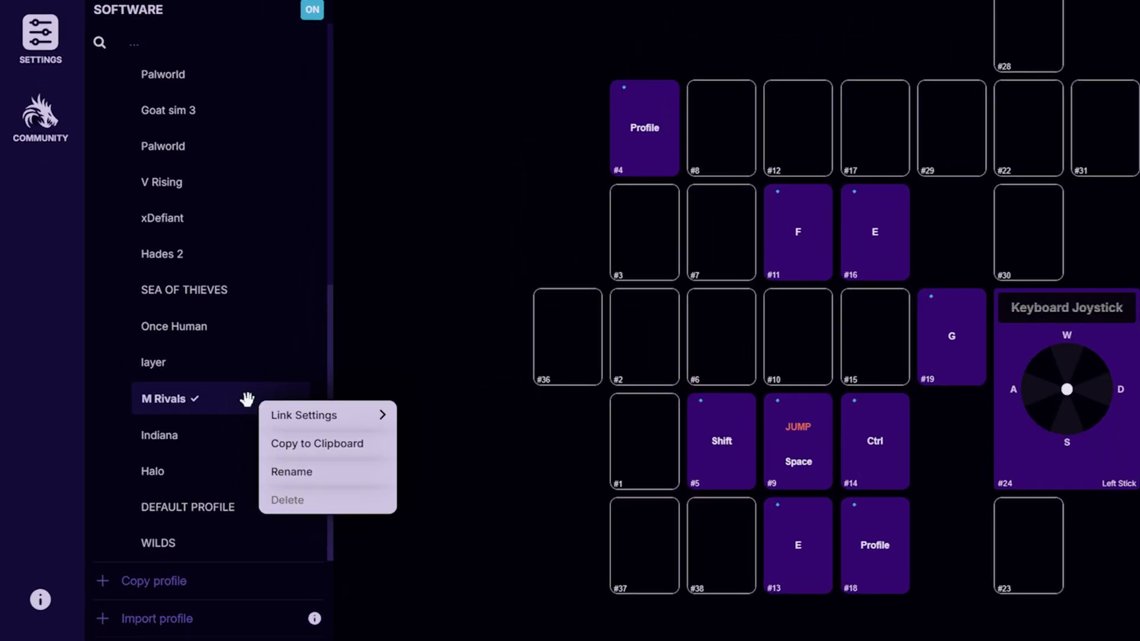
{"action": "mouse_move", "coordinate": [312, 418]}
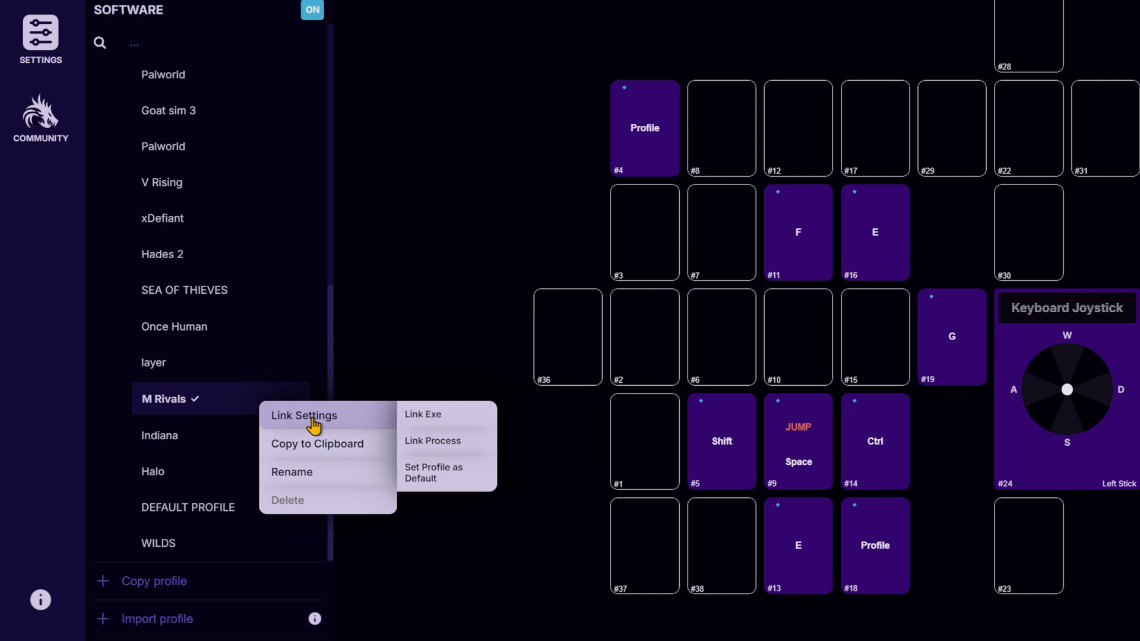
{"action": "left_click", "coordinate": [422, 415]}
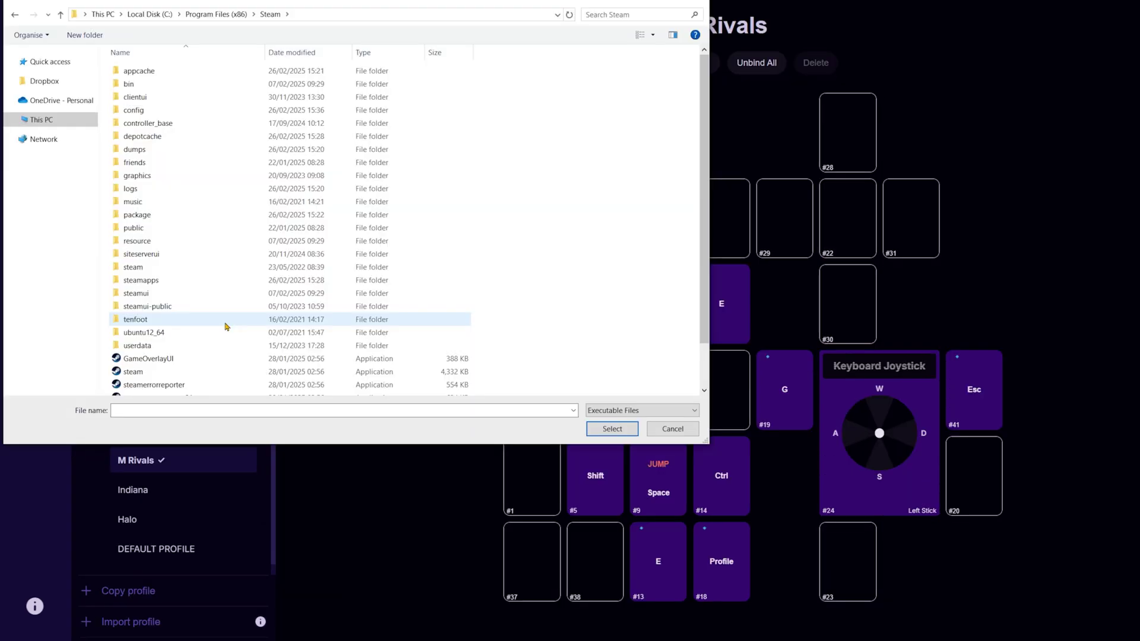
{"action": "double_click", "coordinate": [200, 280]}
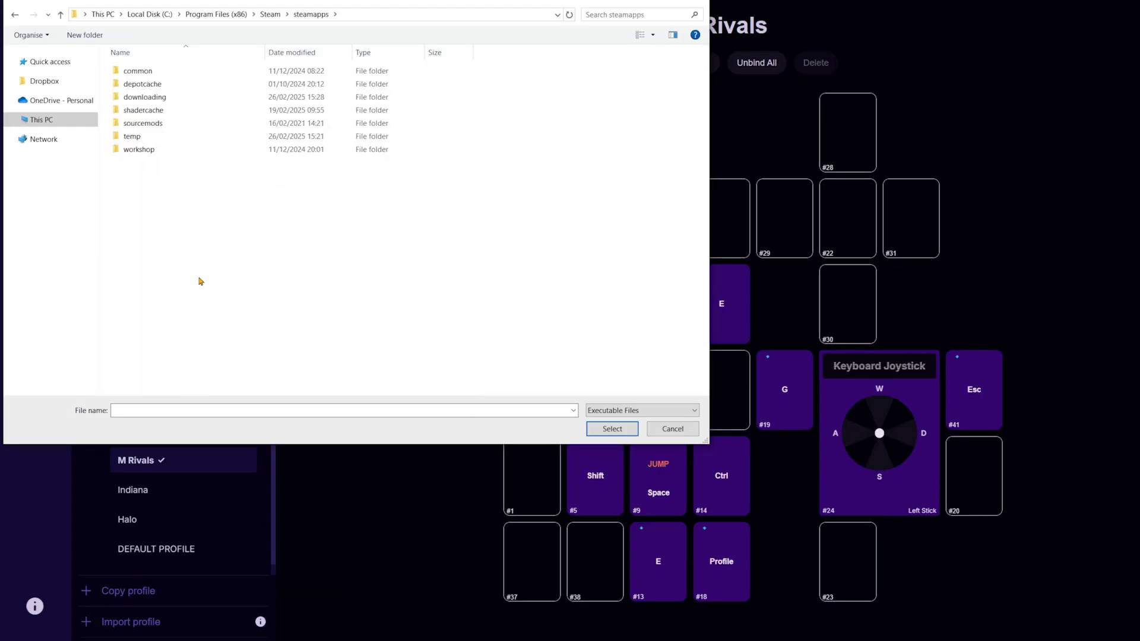
{"action": "double_click", "coordinate": [166, 72]}
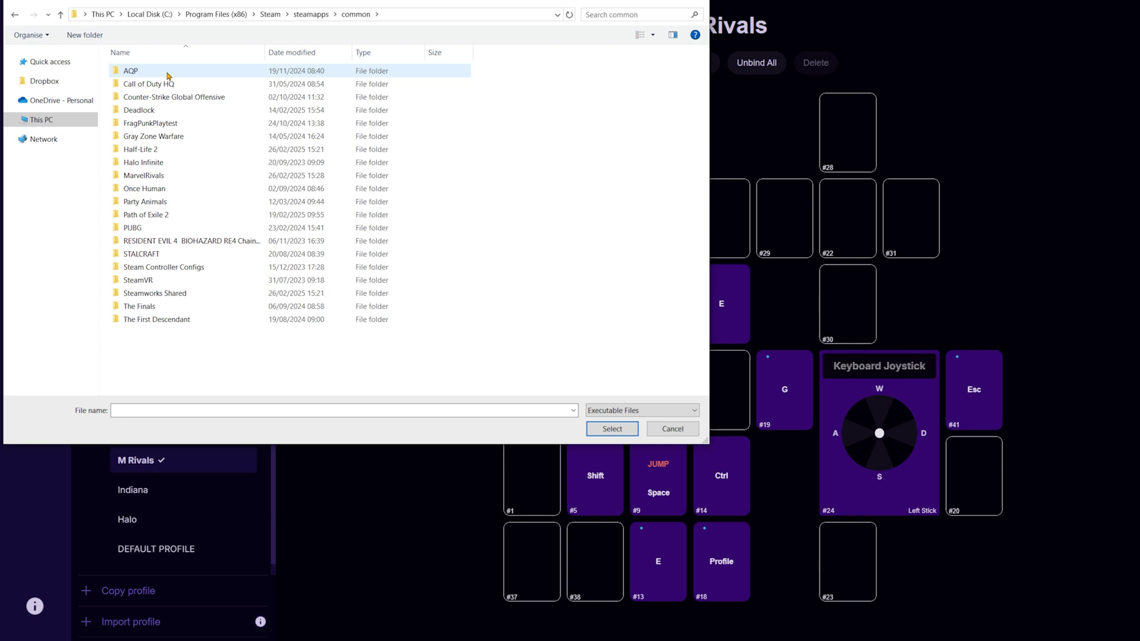
{"action": "double_click", "coordinate": [158, 175]}
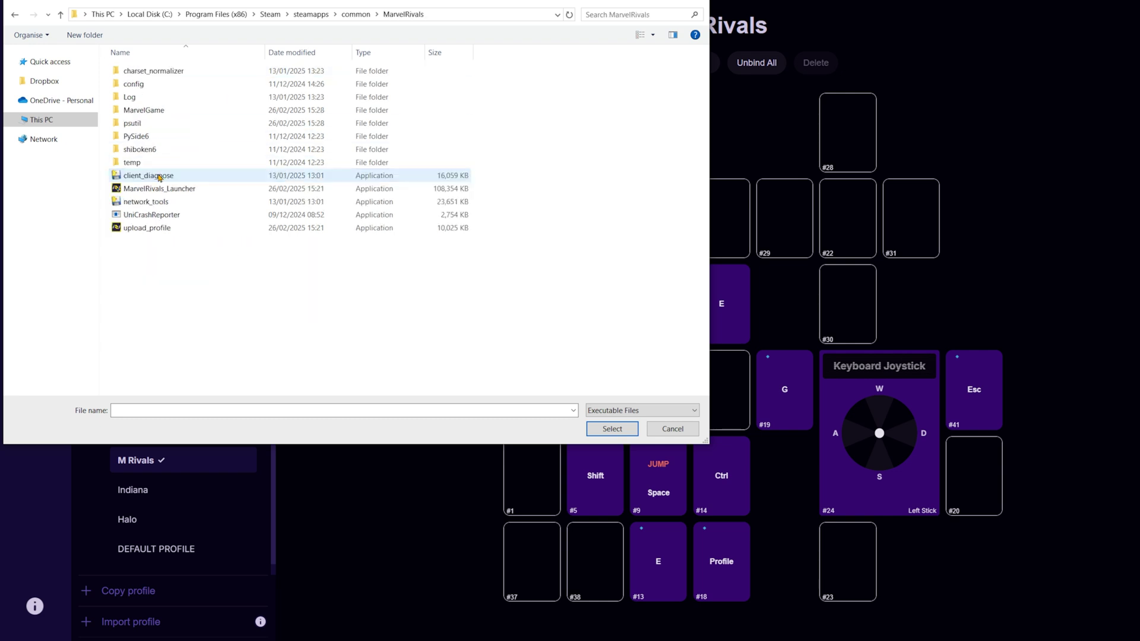
{"action": "double_click", "coordinate": [198, 189]}
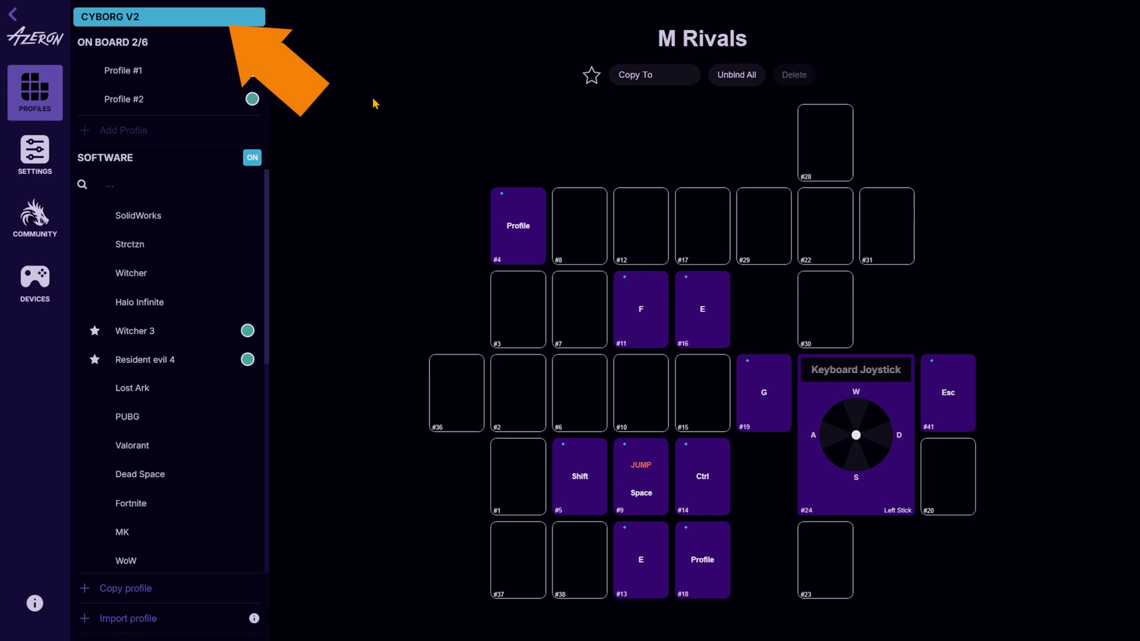
On the secondary keypad, turn on ON BOARD profiles and make Avowed the active onboard profile
{"action": "left_click", "coordinate": [208, 21]}
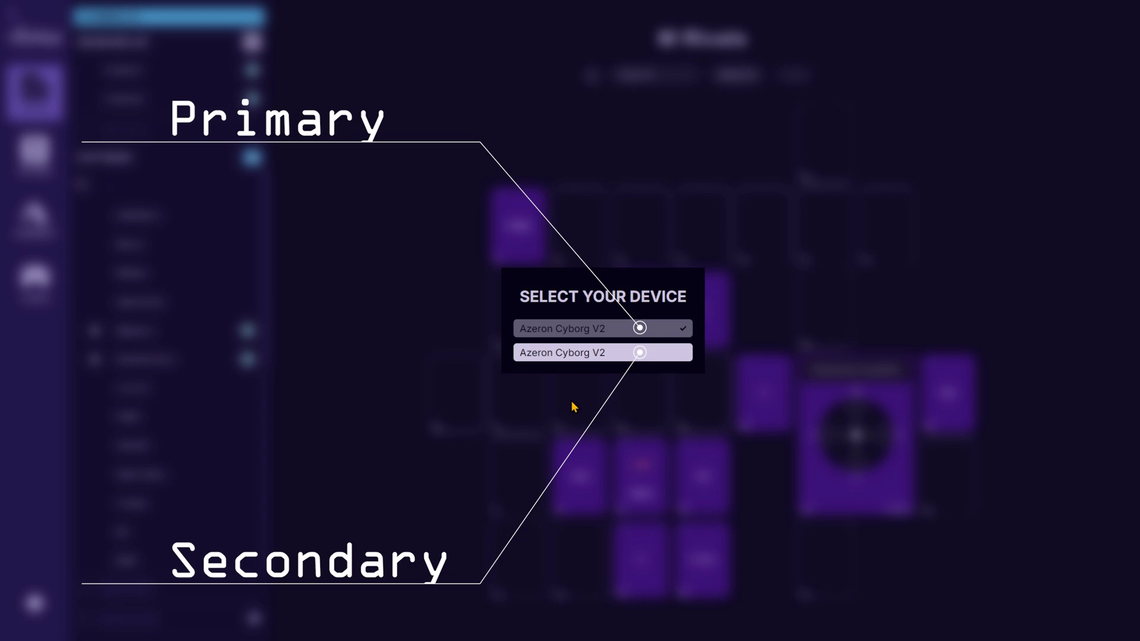
{"action": "left_click", "coordinate": [575, 352]}
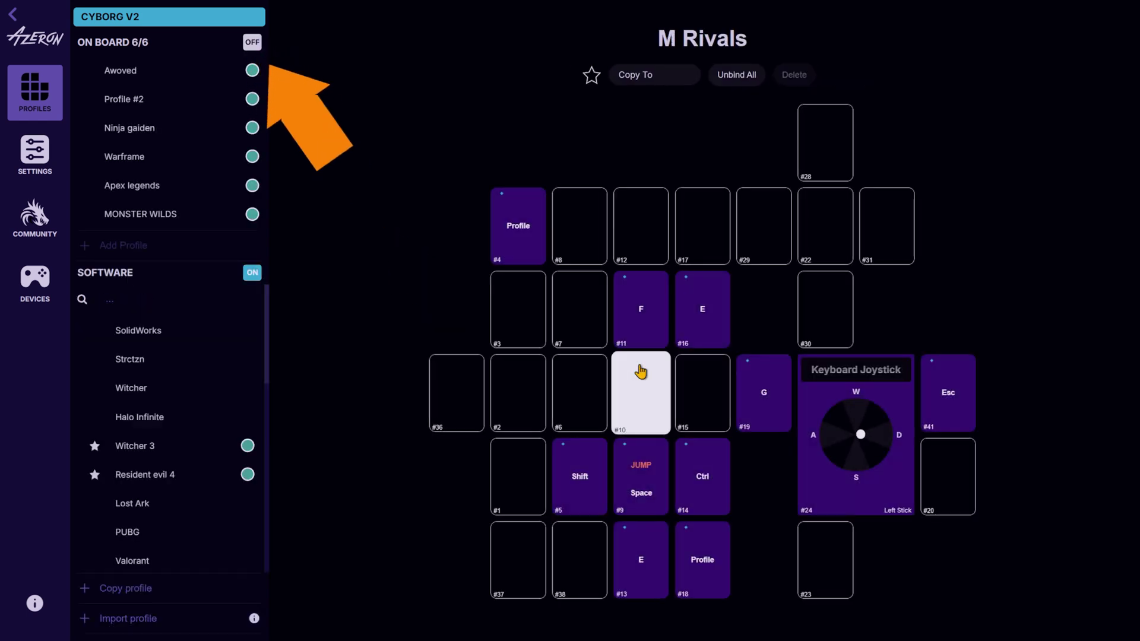
{"action": "left_click", "coordinate": [244, 51]}
{"action": "left_click", "coordinate": [244, 48]}
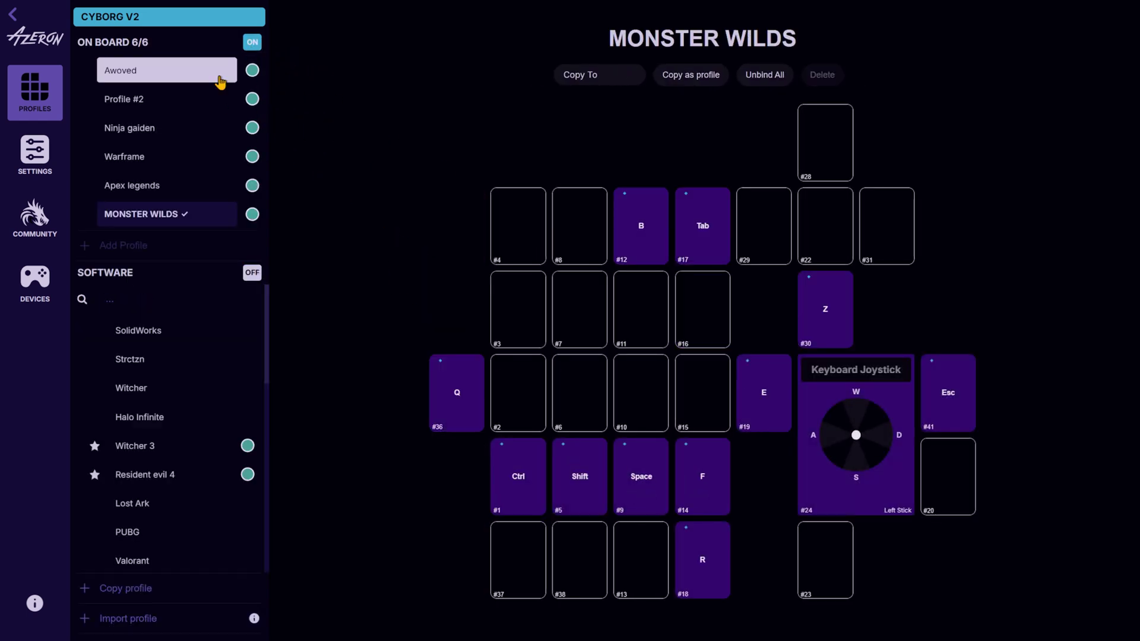
{"action": "left_click", "coordinate": [219, 78]}
{"action": "left_click", "coordinate": [548, 75]}
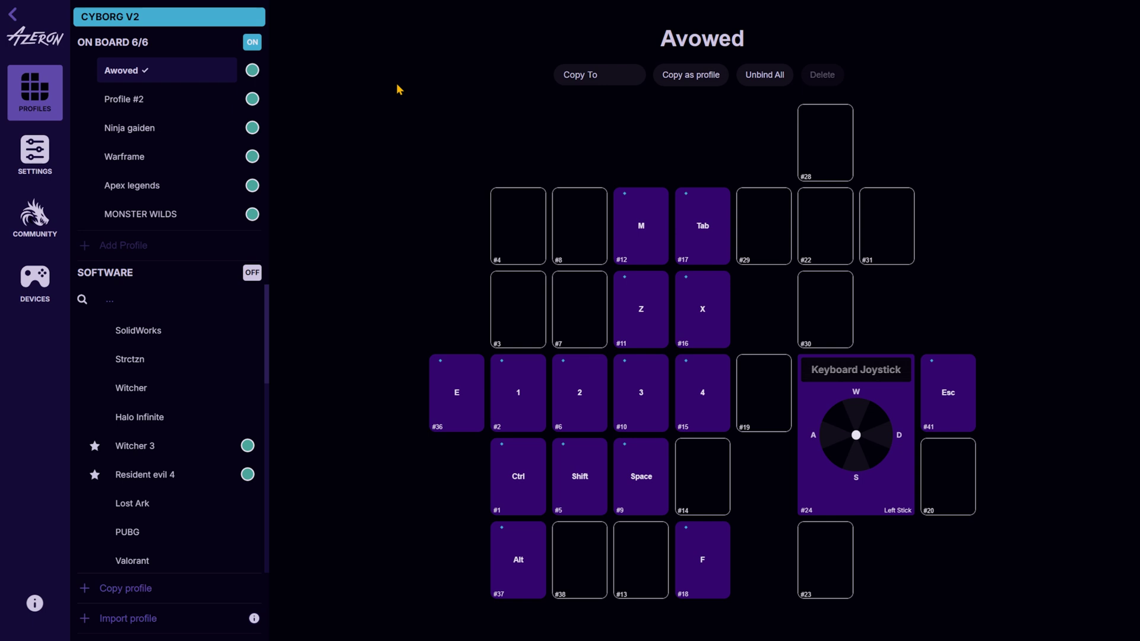
Return to the primary keypad and open its onboard Profile #1
{"action": "left_click", "coordinate": [168, 18]}
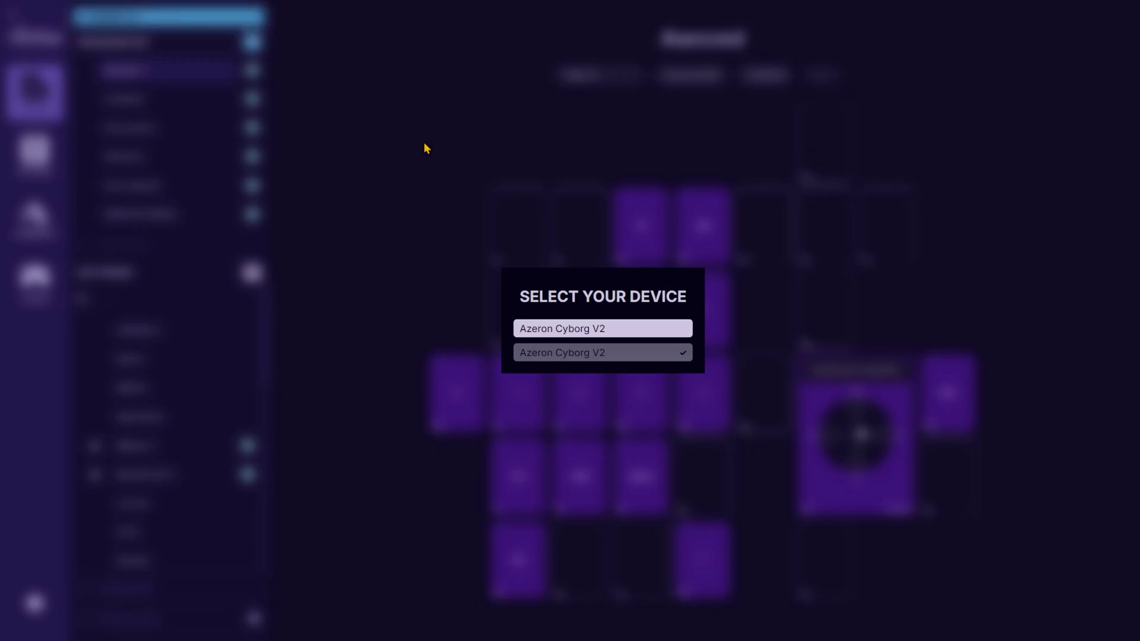
{"action": "left_click", "coordinate": [570, 330]}
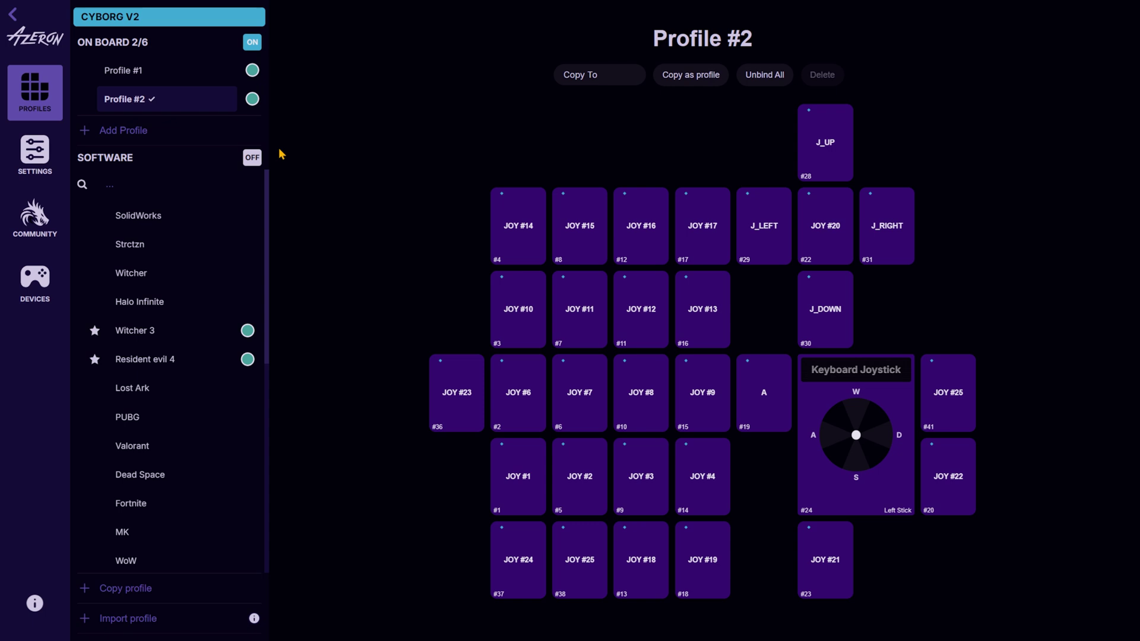
{"action": "left_click", "coordinate": [196, 70]}
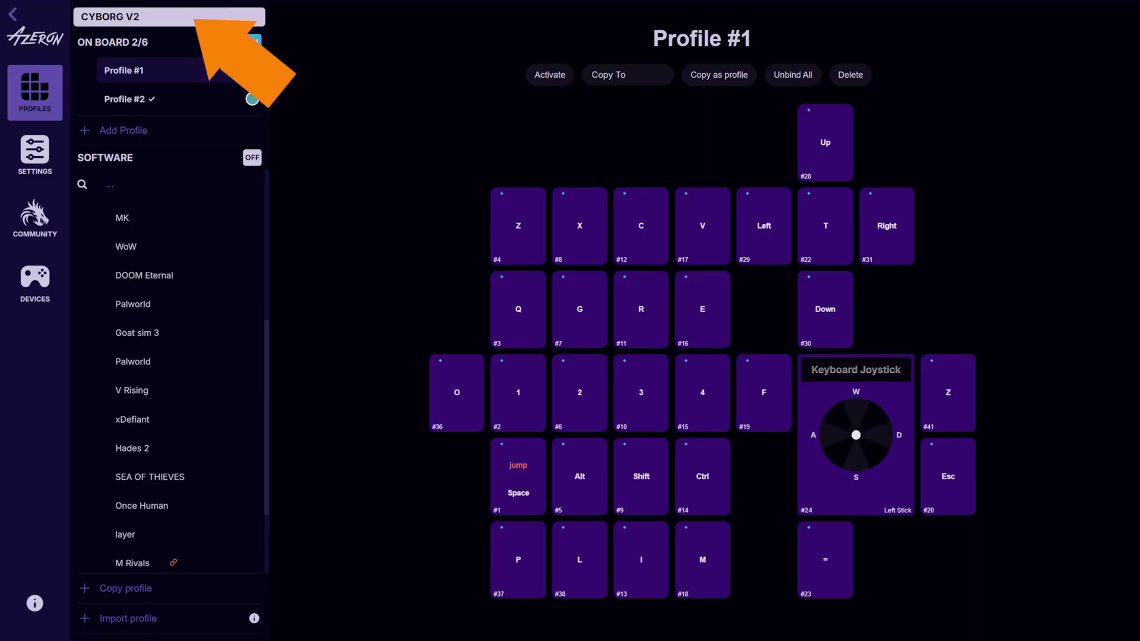
Switch from the CYBORG V2 header to the other Azeron Cyborg V2 keypad
{"action": "left_click", "coordinate": [157, 21]}
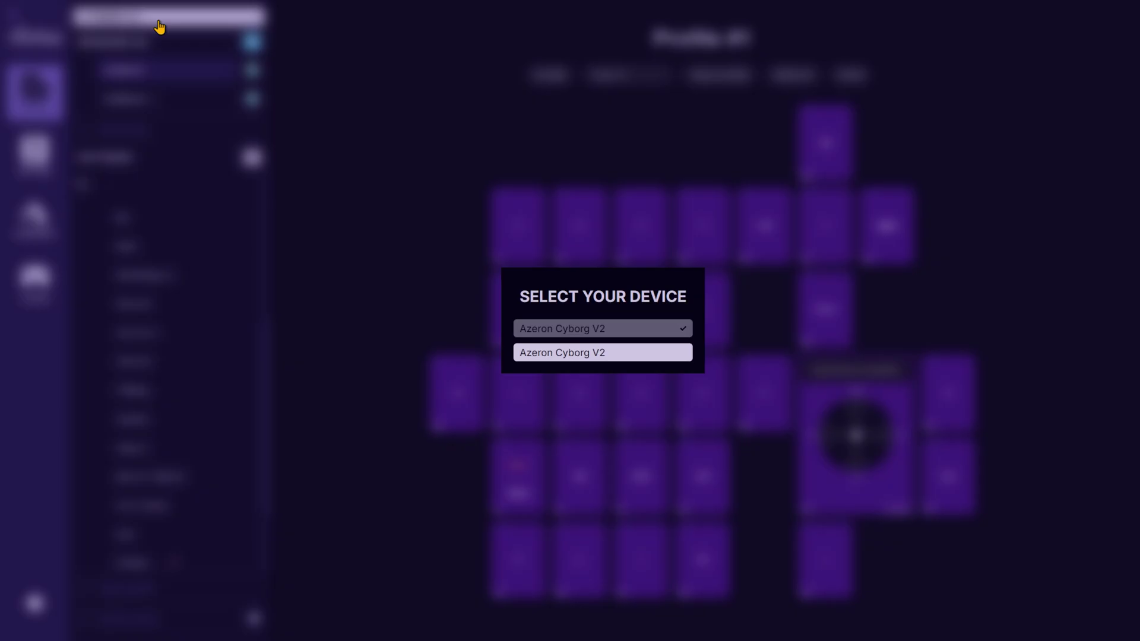
{"action": "left_click", "coordinate": [573, 354]}
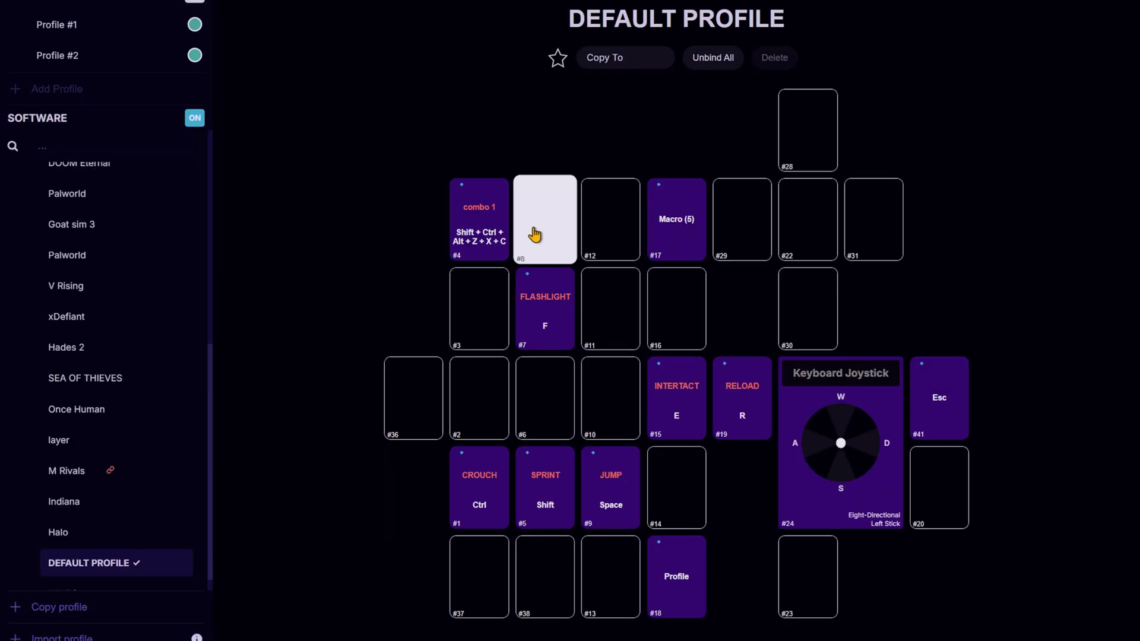
Bind key #8 to a KEYBOARD keystroke combo, recording A and the Ctrl + Alt + Shift modifiers
{"action": "left_click", "coordinate": [535, 235]}
{"action": "left_click", "coordinate": [513, 211]}
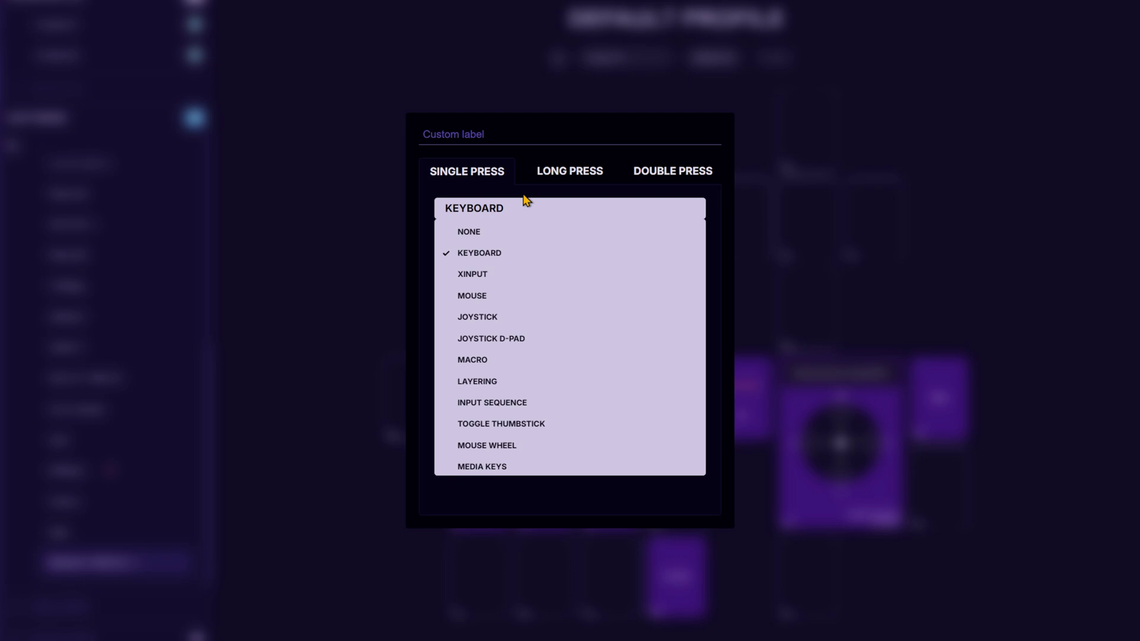
{"action": "left_click", "coordinate": [483, 255]}
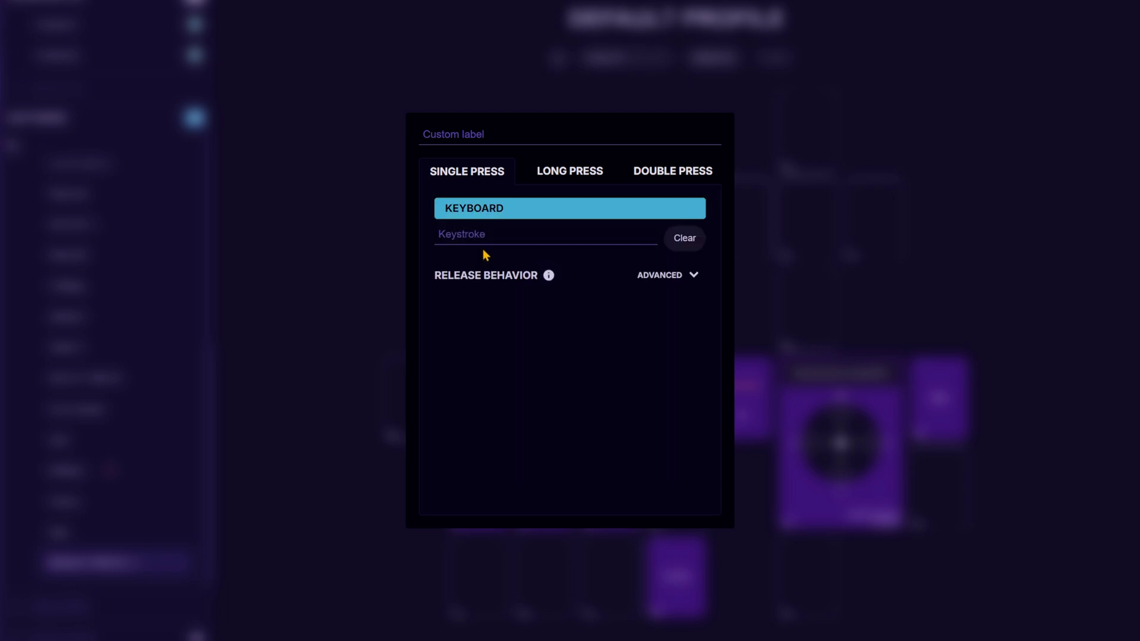
{"action": "left_click", "coordinate": [494, 232]}
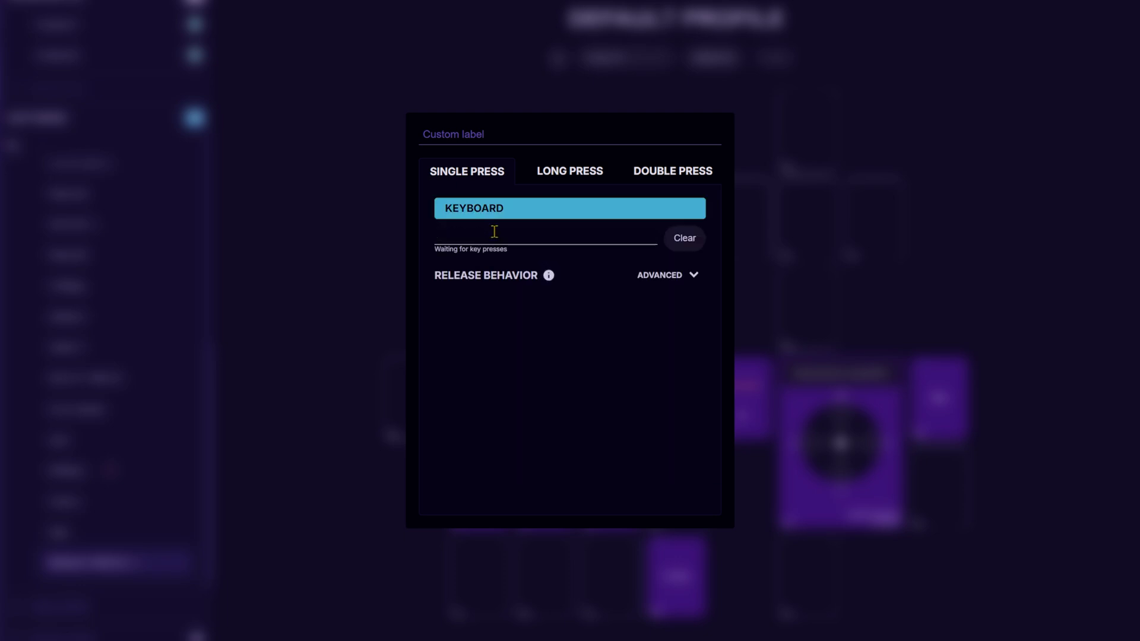
{"action": "key", "text": "a"}
{"action": "key", "text": "ctrl+alt+shift"}
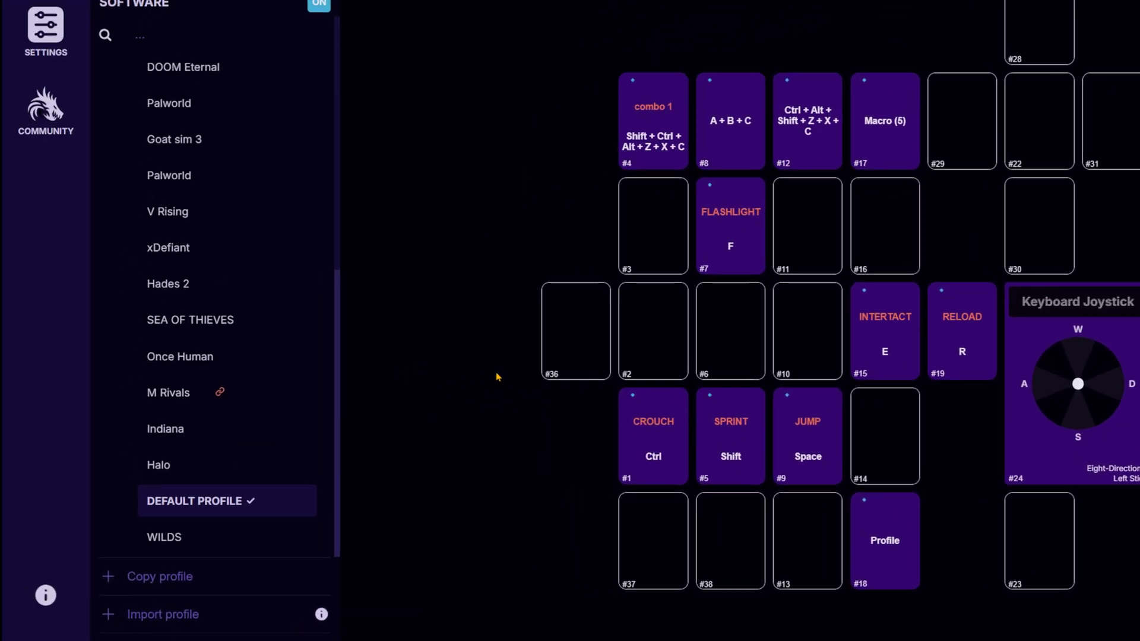
Copy DEFAULT PROFILE to the clipboard from its right-click menu
{"action": "right_click", "coordinate": [211, 500]}
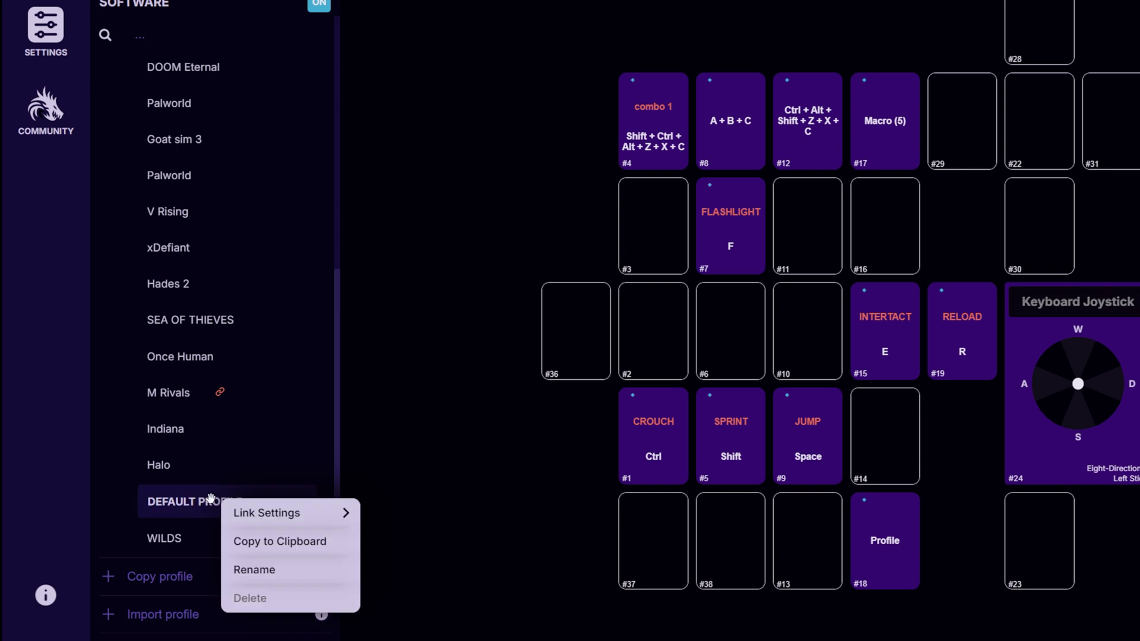
{"action": "left_click", "coordinate": [262, 542]}
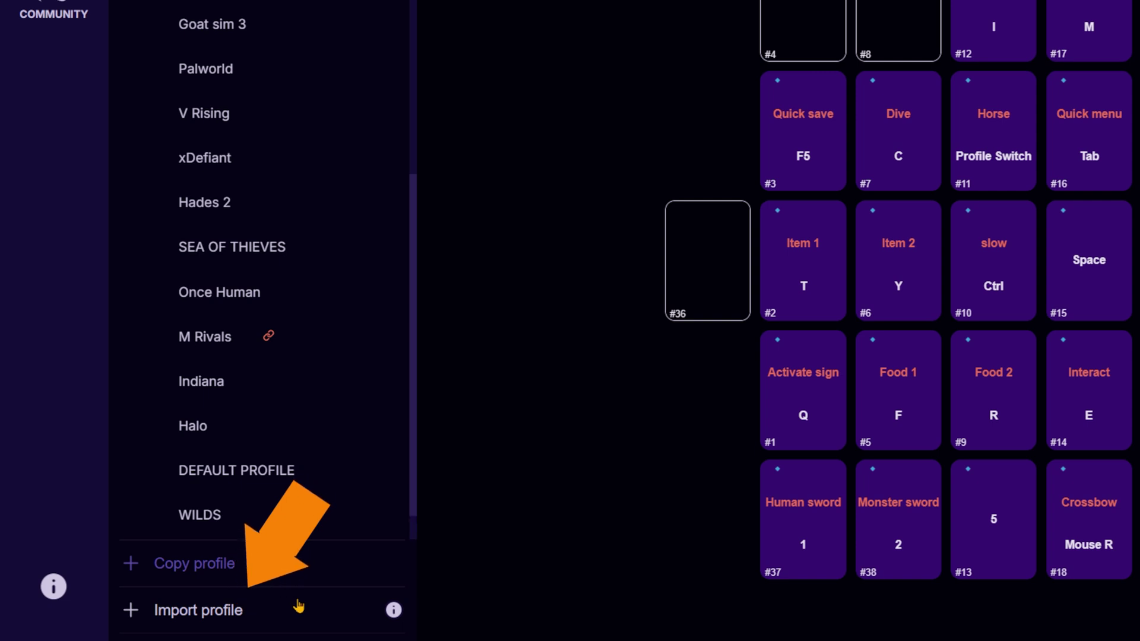
Import the clipboard profile as Test and open it to show binds 8, 9, 0 and -
{"action": "left_click", "coordinate": [299, 606]}
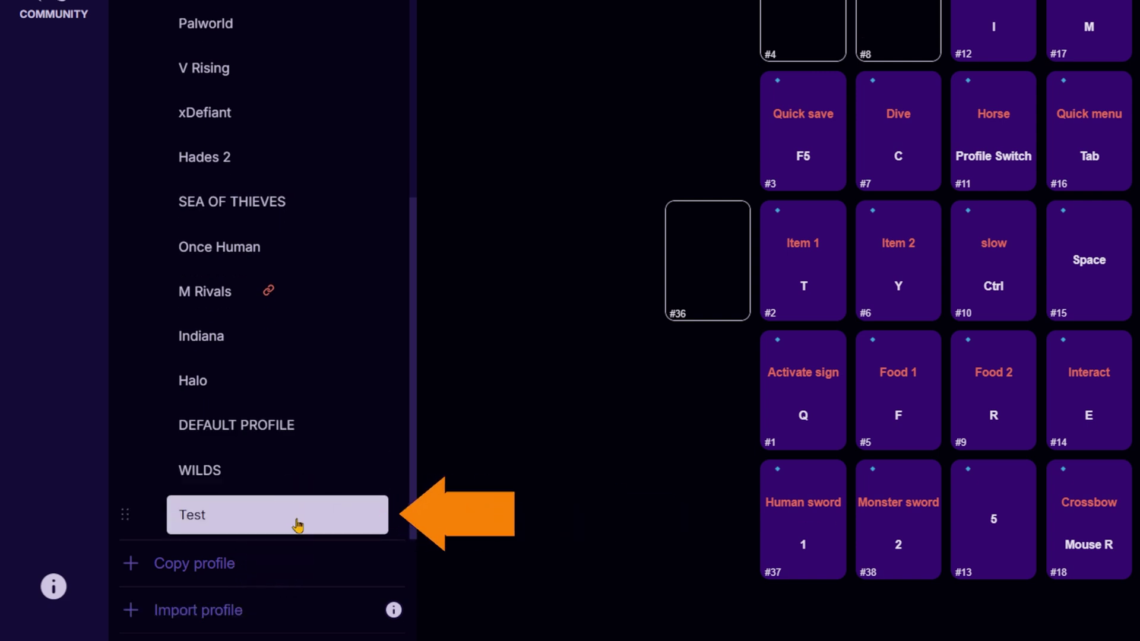
{"action": "left_click", "coordinate": [297, 525]}
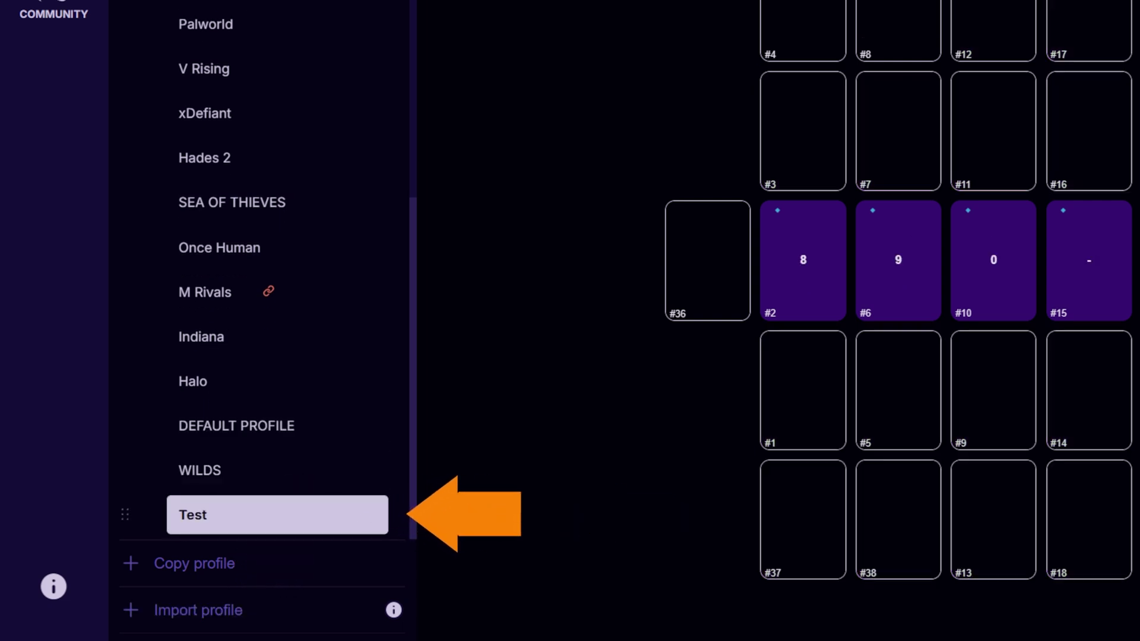